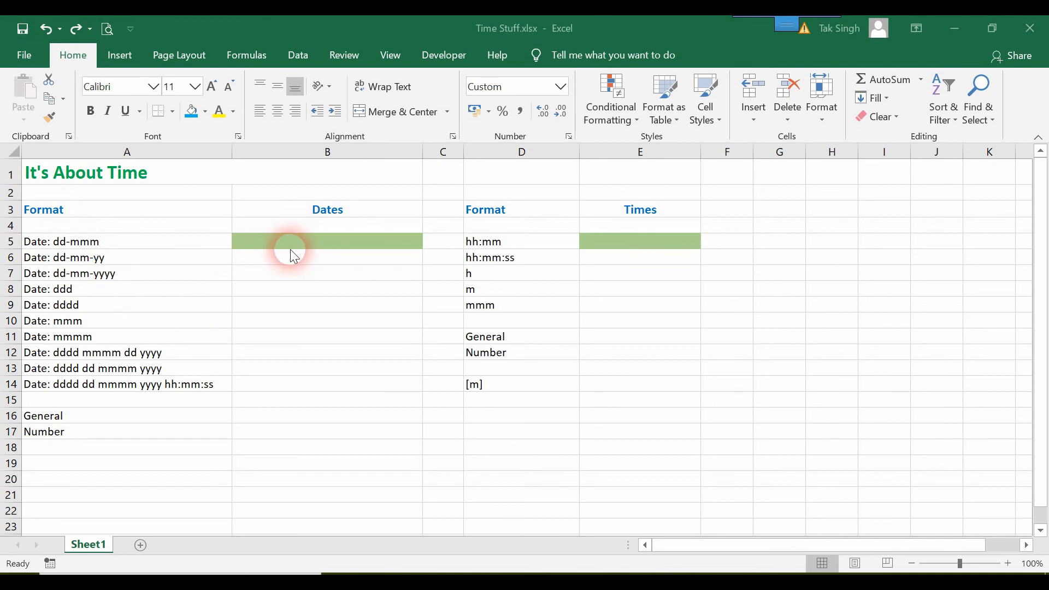
Step: Enter 01/07/20 in B5 so it displays as 01-Jul
{"action": "left_click", "coordinate": [275, 241]}
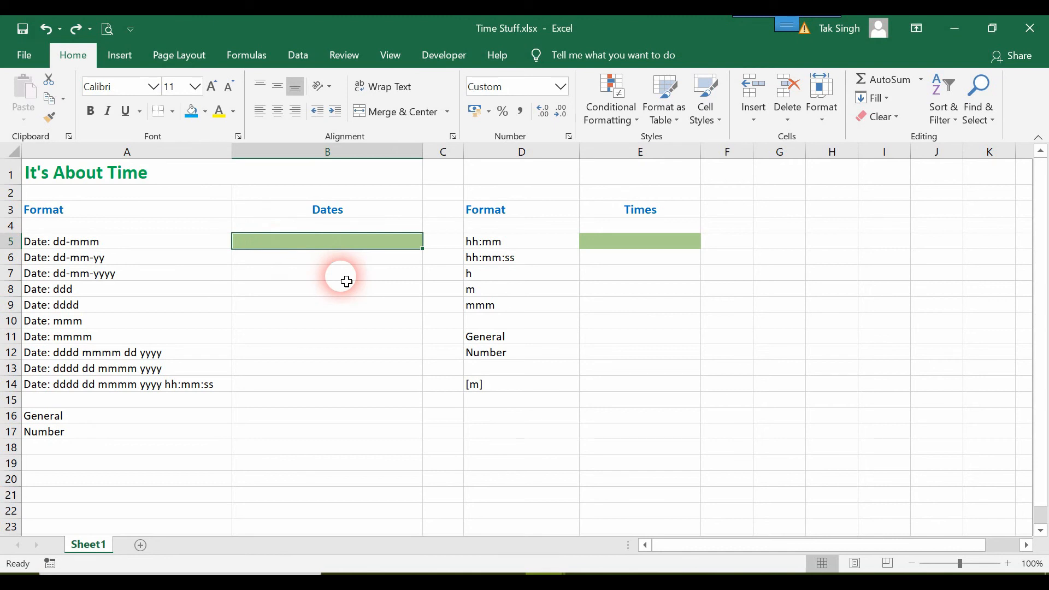
{"action": "type", "text": "01/07"}
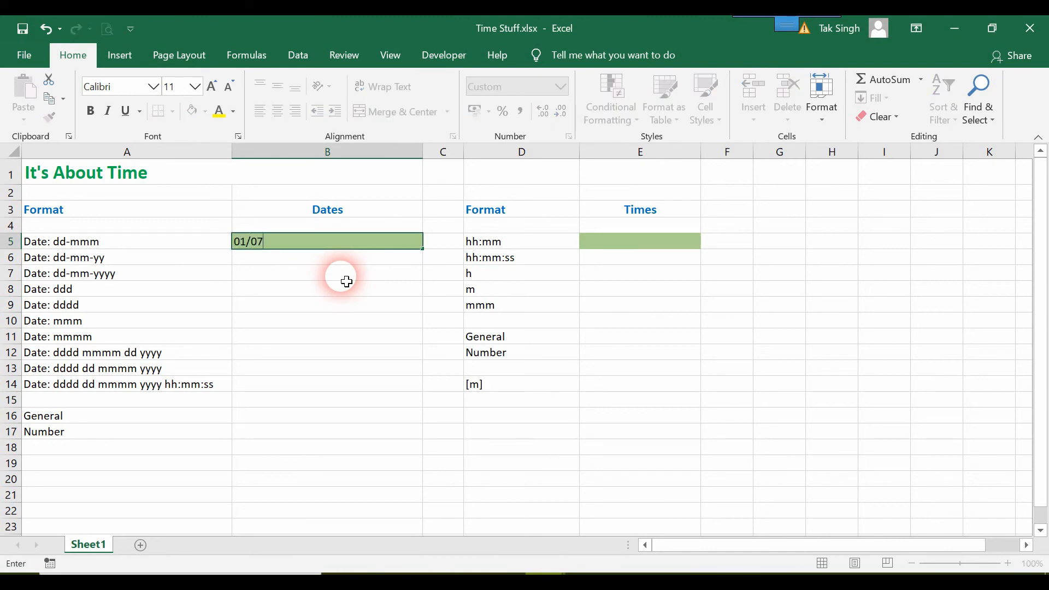
{"action": "type", "text": "/20"}
{"action": "key", "text": "Return"}
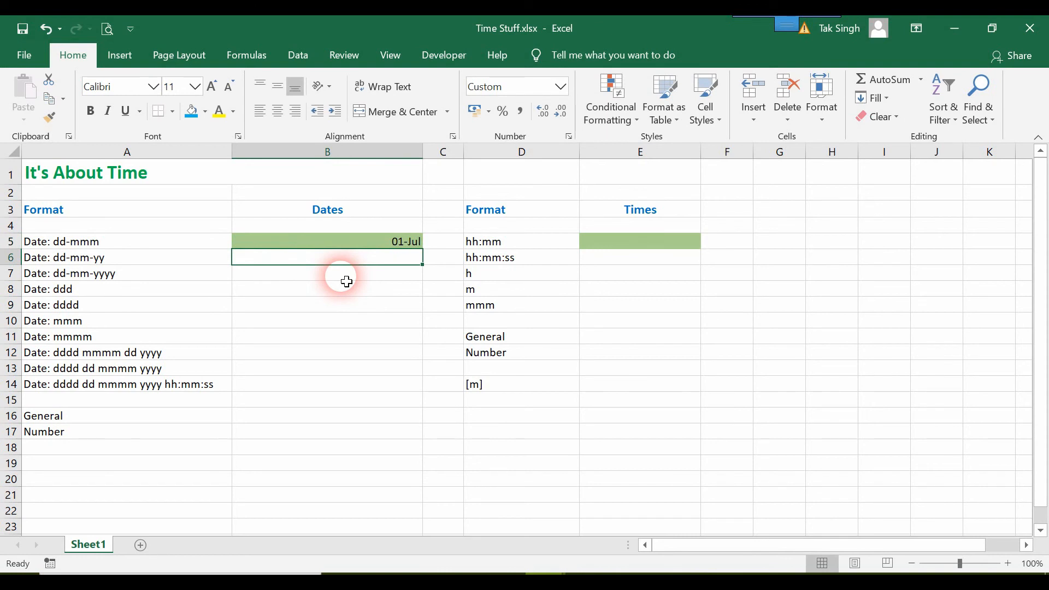
Step: Compare the number formats of B5, A5 and neighbouring cells, ending on B6
{"action": "key", "text": "Up"}
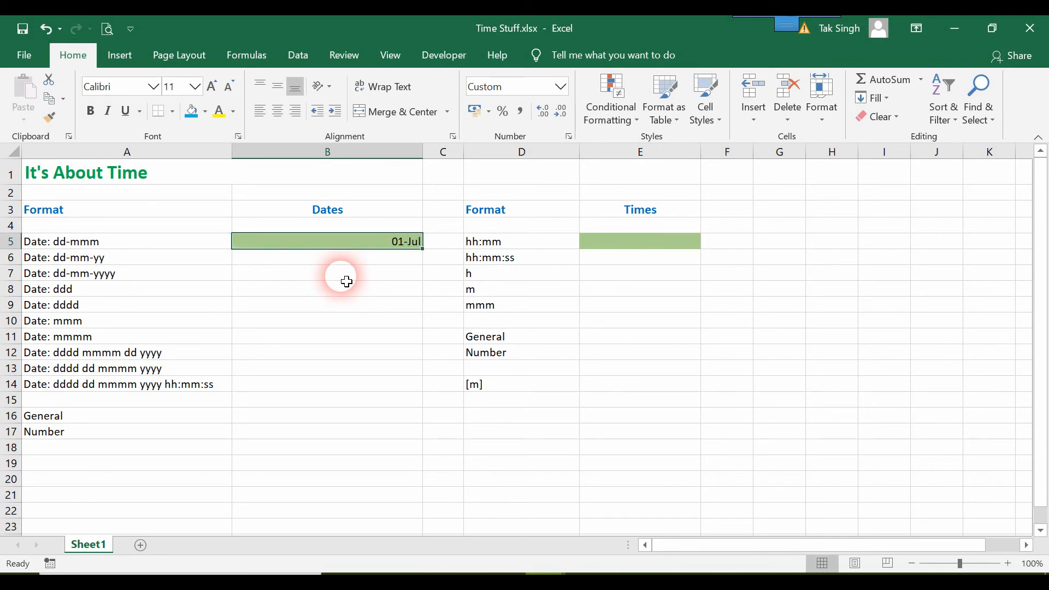
{"action": "key", "text": "Left"}
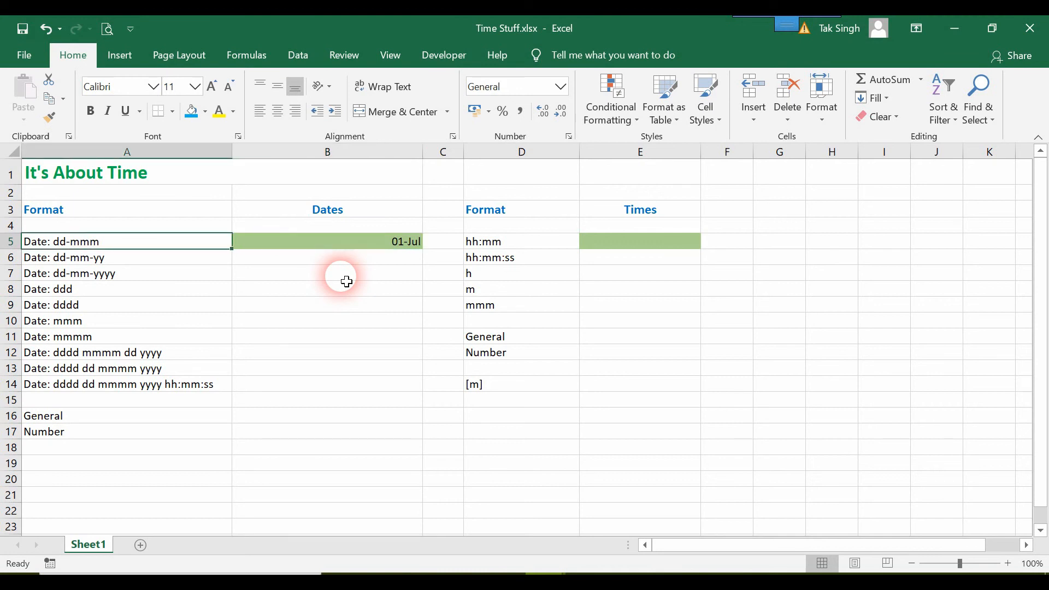
{"action": "key", "text": "Right"}
{"action": "key", "text": "Left"}
{"action": "key", "text": "Right"}
{"action": "key", "text": "Down"}
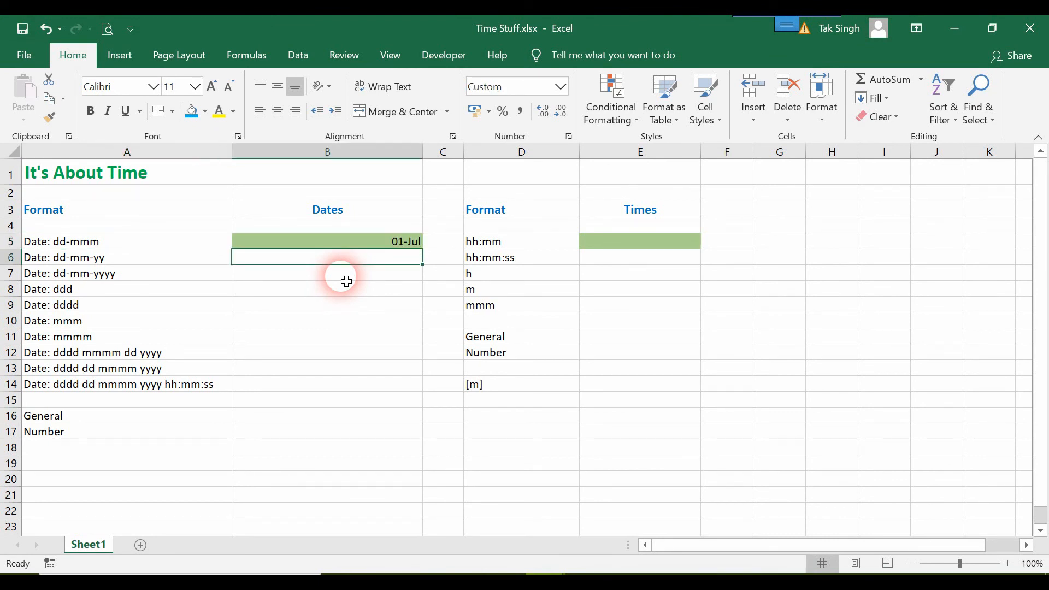
{"action": "key", "text": "Left"}
{"action": "key", "text": "Up"}
{"action": "key", "text": "Right"}
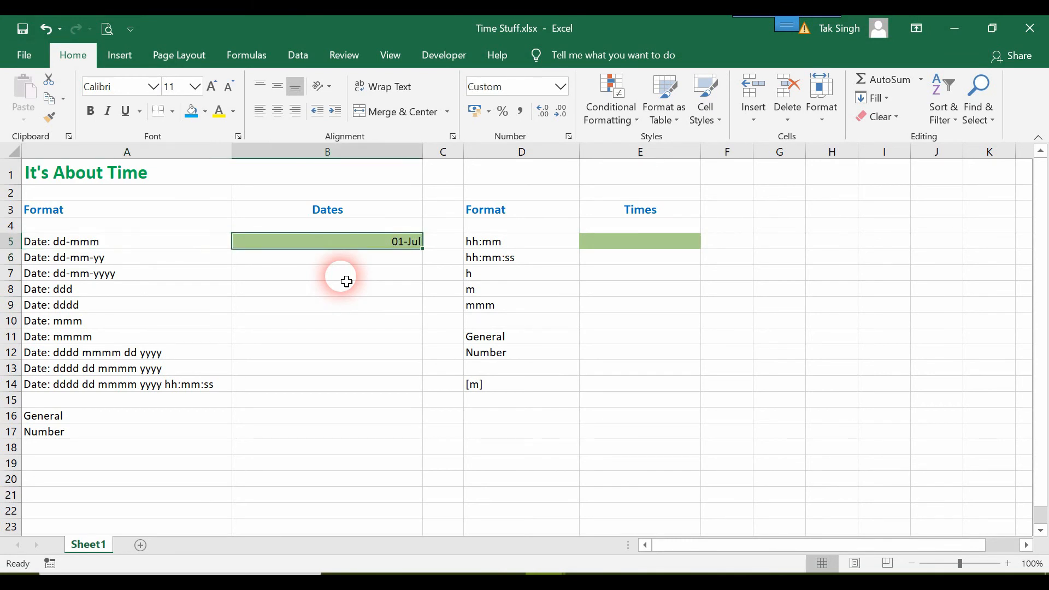
{"action": "key", "text": "Down"}
Step: Give B6 a formula referencing the date in B5
{"action": "type", "text": "="}
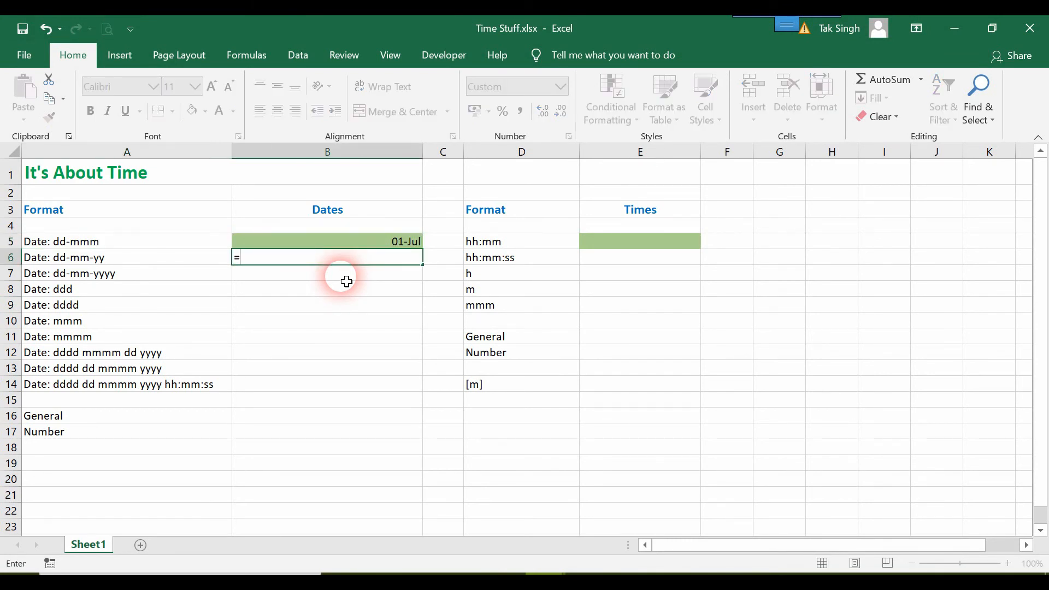
{"action": "key", "text": "Up"}
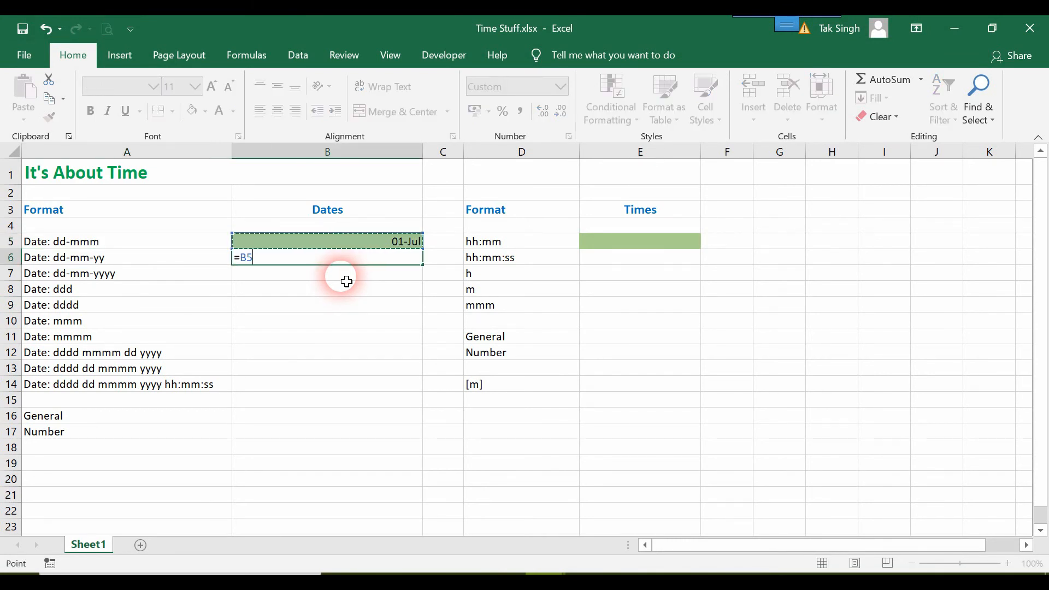
{"action": "key", "text": "Down"}
{"action": "key", "text": "Up"}
{"action": "key", "text": "Return"}
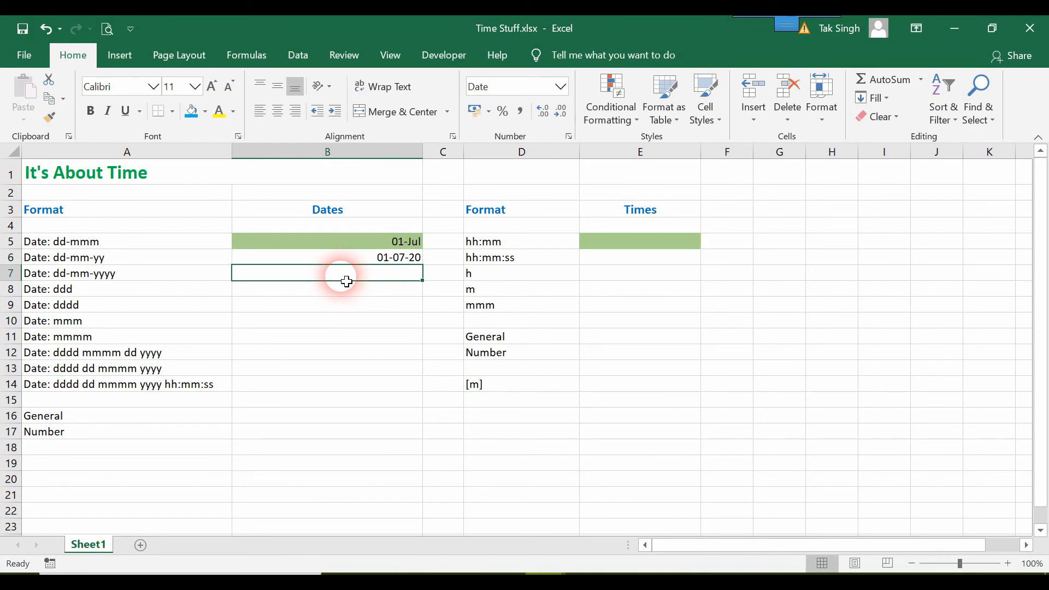
{"action": "key", "text": "Down"}
{"action": "key", "text": "Down"}
{"action": "key", "text": "Down"}
{"action": "key", "text": "Down"}
{"action": "key", "text": "Down"}
{"action": "key", "text": "Down"}
{"action": "key", "text": "Down"}
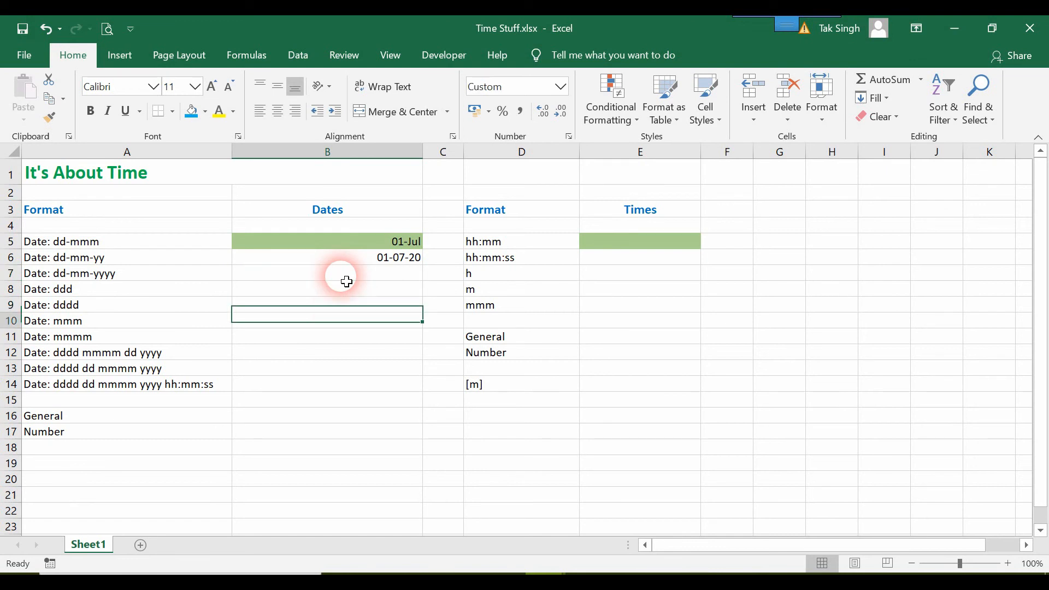
{"action": "key", "text": "Up"}
{"action": "key", "text": "Up"}
{"action": "key", "text": "Up"}
{"action": "key", "text": "Up"}
{"action": "key", "text": "Up"}
{"action": "key", "text": "Up"}
{"action": "key", "text": "Up"}
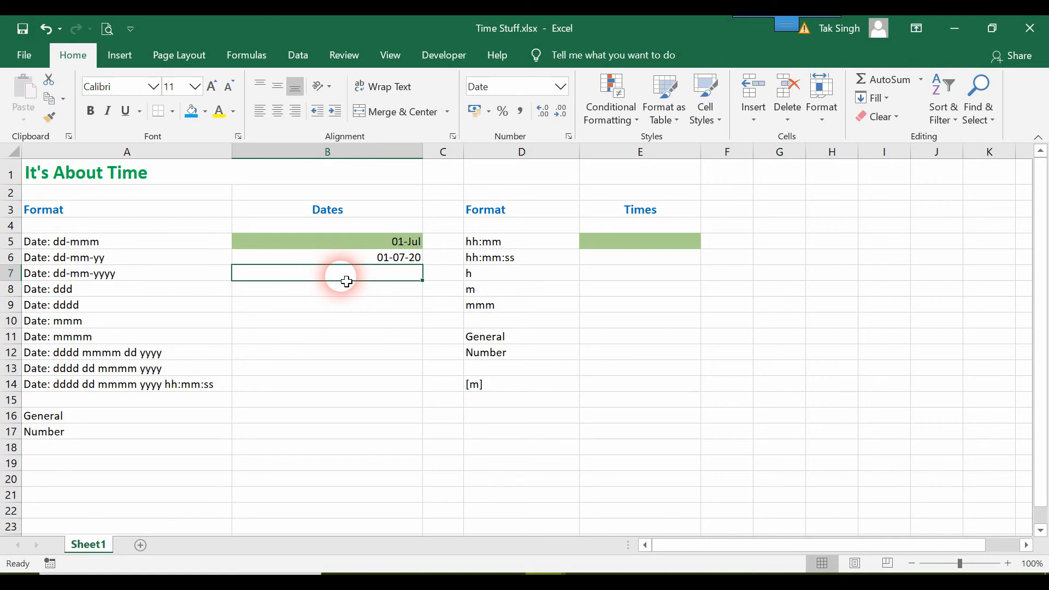
Step: Fill B7 through B14 with formulas each referencing the cell above
{"action": "type", "text": "="}
{"action": "key", "text": "Up"}
{"action": "key", "text": "Return"}
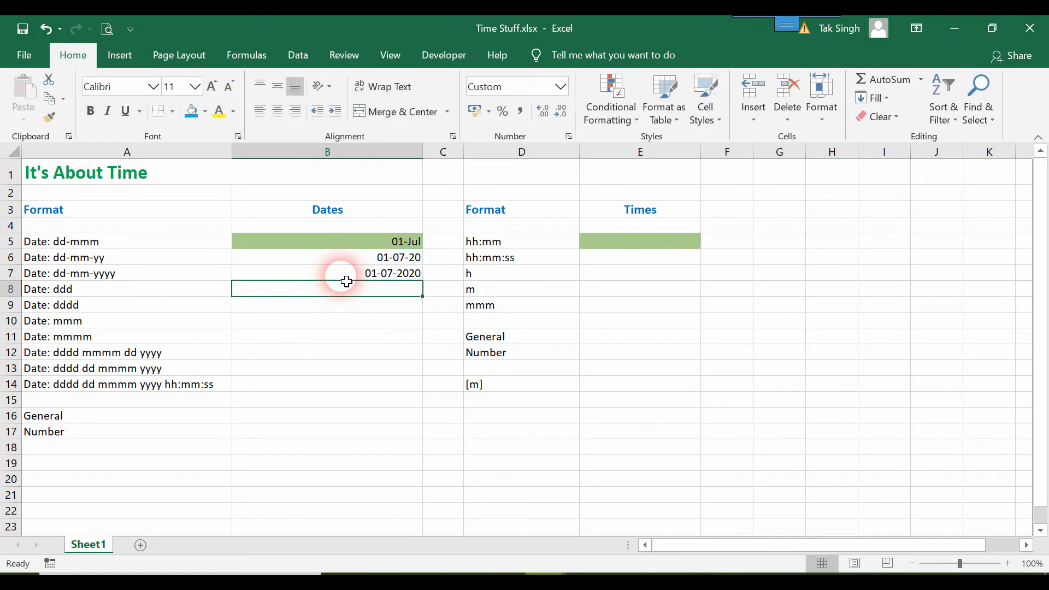
{"action": "type", "text": "="}
{"action": "key", "text": "Up"}
{"action": "key", "text": "Return"}
{"action": "type", "text": "="}
{"action": "key", "text": "Up"}
{"action": "key", "text": "Return"}
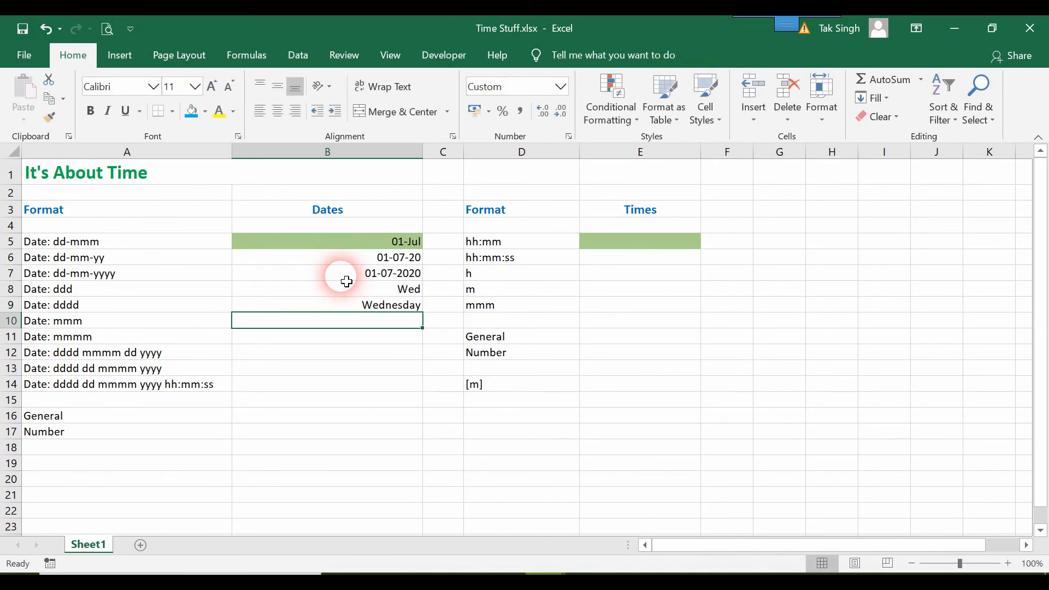
{"action": "type", "text": "="}
{"action": "key", "text": "Up"}
{"action": "key", "text": "Return"}
{"action": "type", "text": "="}
{"action": "key", "text": "Up"}
{"action": "key", "text": "Return"}
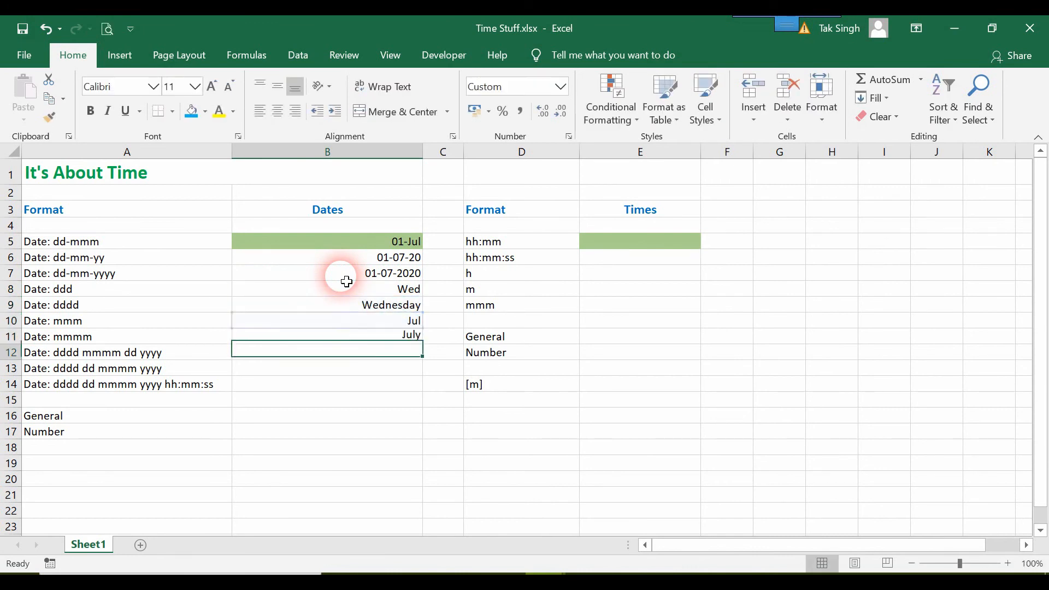
{"action": "type", "text": "="}
{"action": "key", "text": "Up"}
{"action": "key", "text": "Return"}
{"action": "type", "text": "="}
{"action": "key", "text": "Up"}
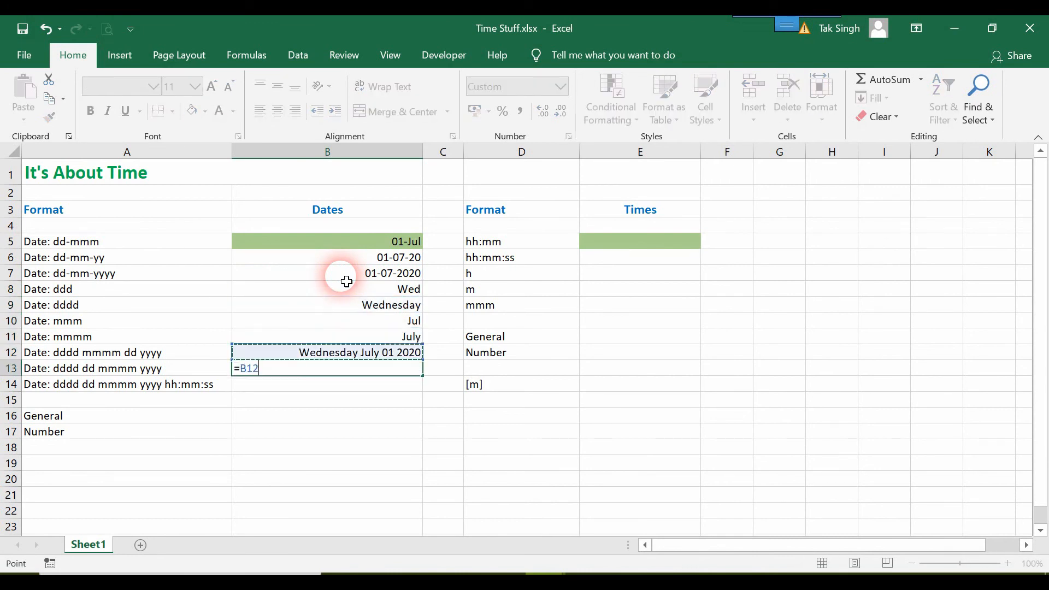
{"action": "key", "text": "Return"}
{"action": "type", "text": "="}
{"action": "key", "text": "Up"}
{"action": "key", "text": "Return"}
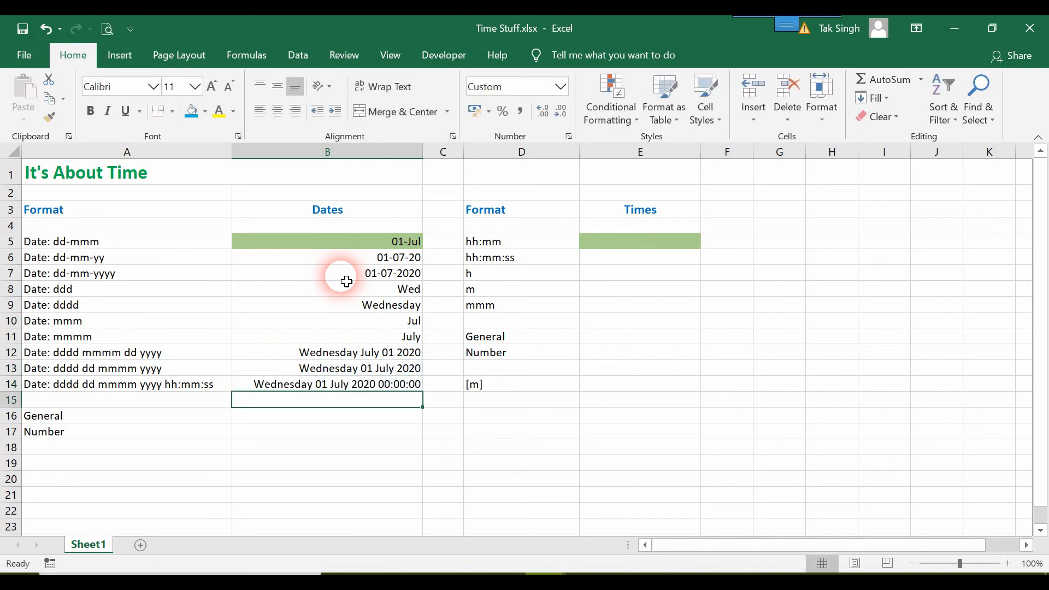
Step: Link B16 and B17 to B14, showing 44013.00 and 44013.00000
{"action": "key", "text": "Down"}
{"action": "type", "text": "="}
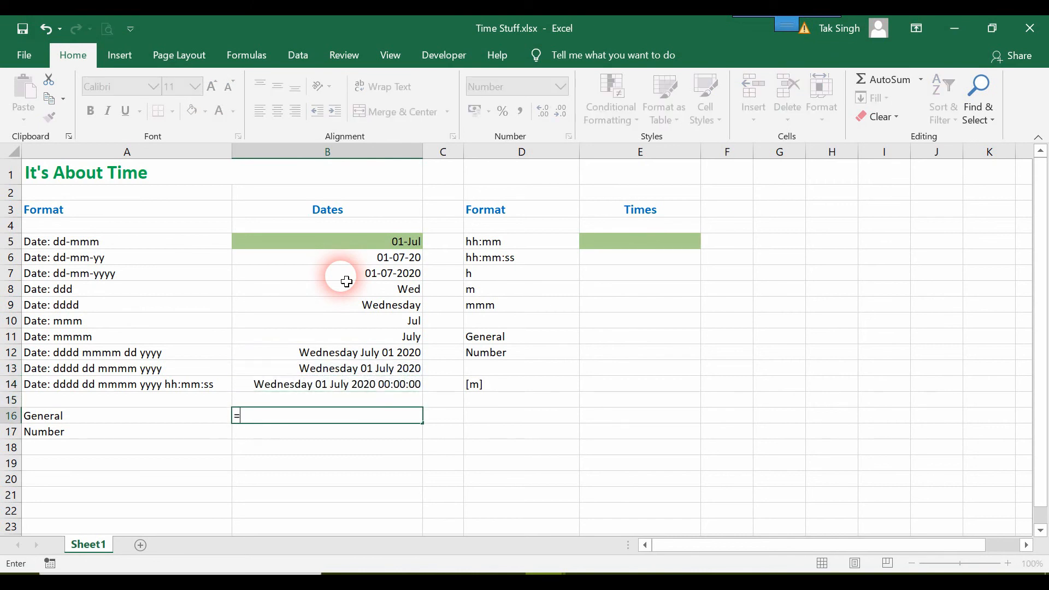
{"action": "key", "text": "Up"}
{"action": "key", "text": "Up"}
{"action": "key", "text": "Return"}
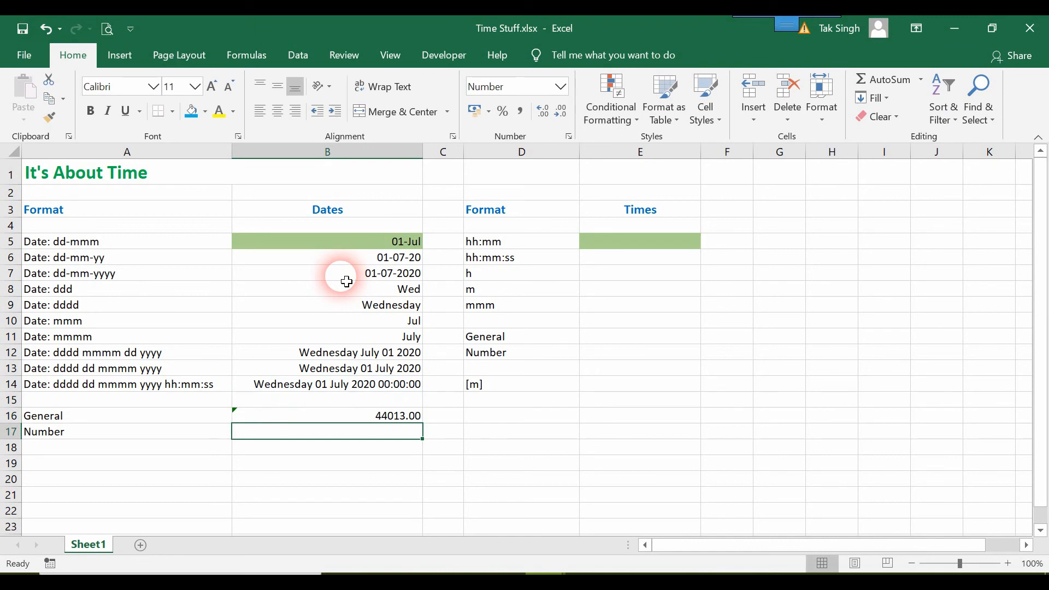
{"action": "type", "text": "="}
{"action": "key", "text": "Up"}
{"action": "key", "text": "Up"}
{"action": "key", "text": "Up"}
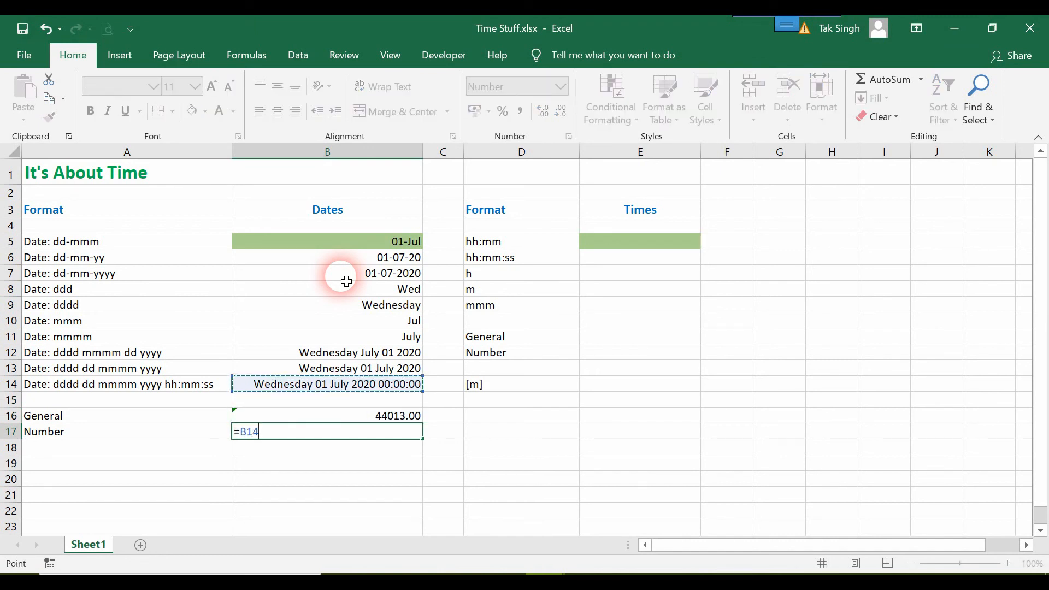
{"action": "key", "text": "Return"}
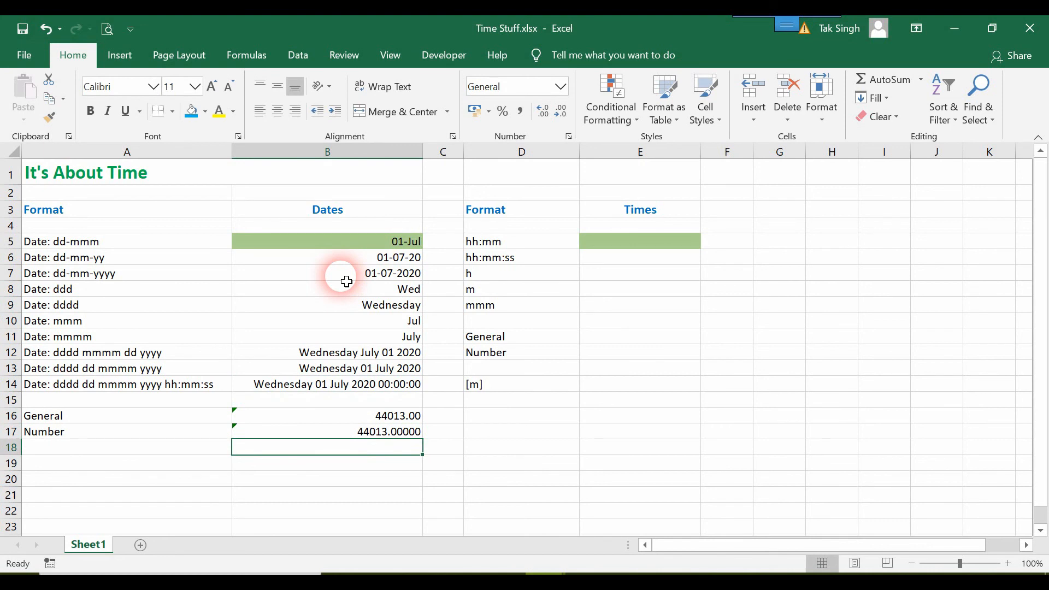
{"action": "key", "text": "Up"}
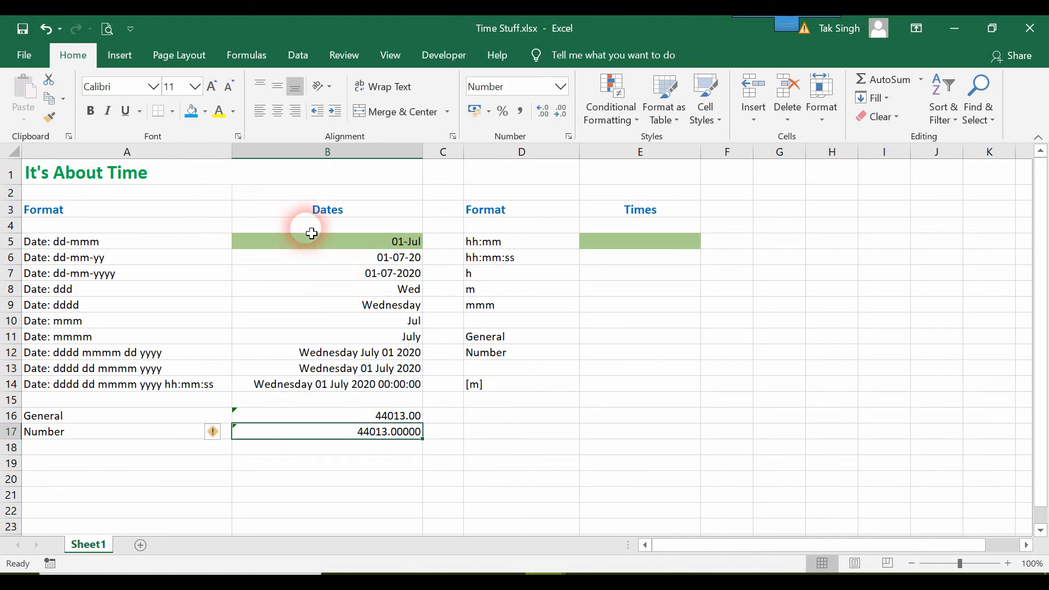
{"action": "left_click", "coordinate": [247, 242]}
{"action": "left_click_drag", "start_coordinate": [267, 275], "coordinate": [303, 383]}
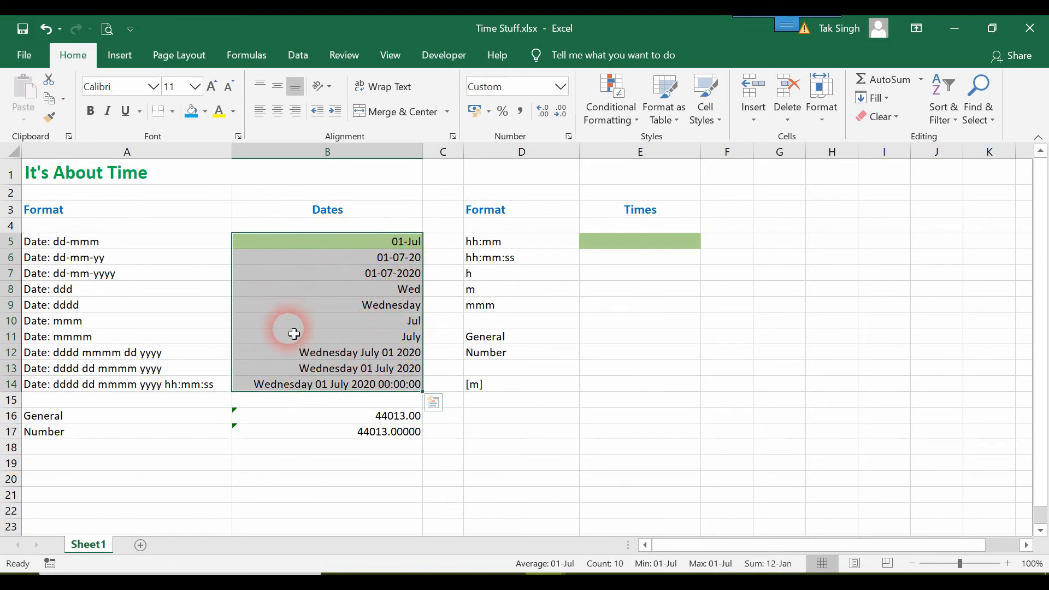
{"action": "left_click", "coordinate": [356, 275]}
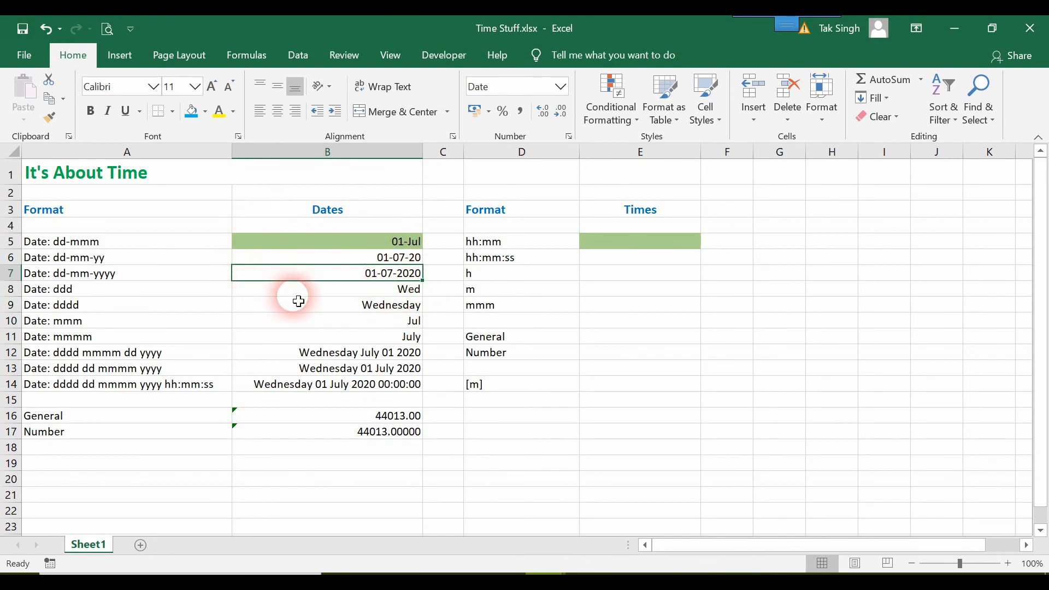
{"action": "left_click", "coordinate": [402, 433]}
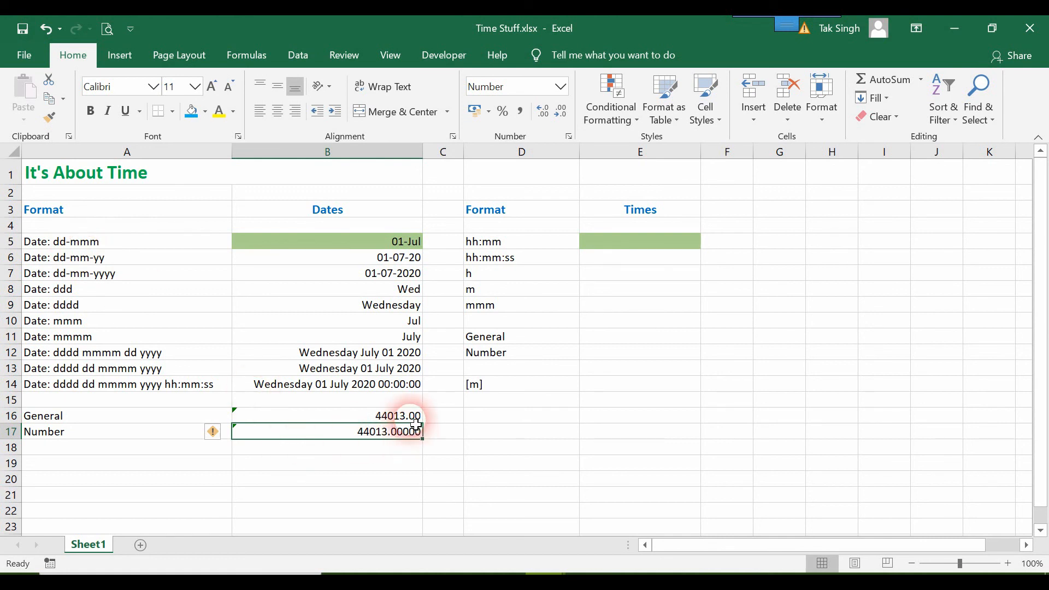
{"action": "left_click", "coordinate": [366, 418]}
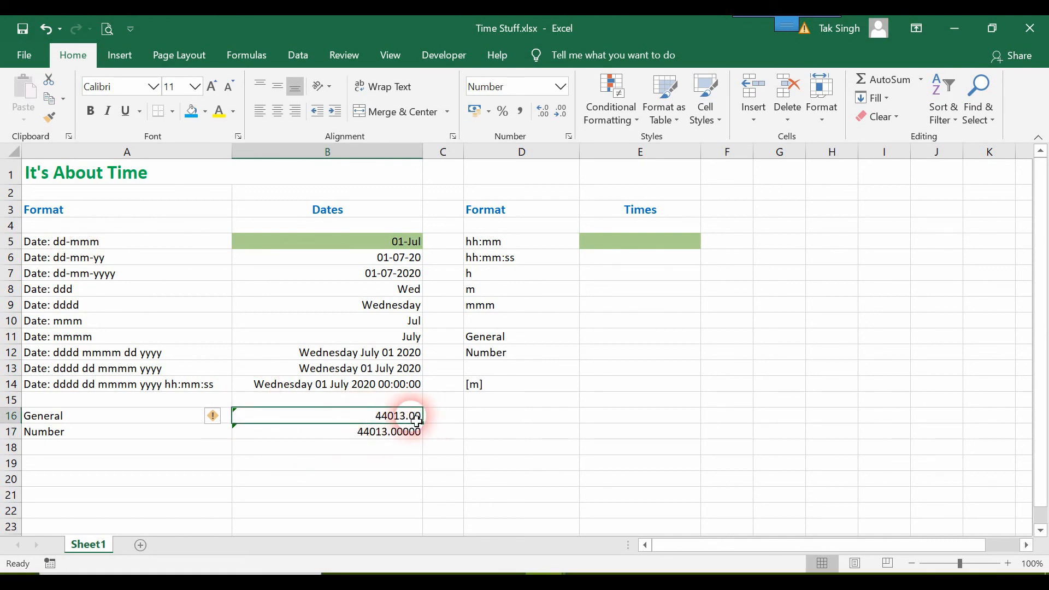
{"action": "left_click", "coordinate": [409, 436]}
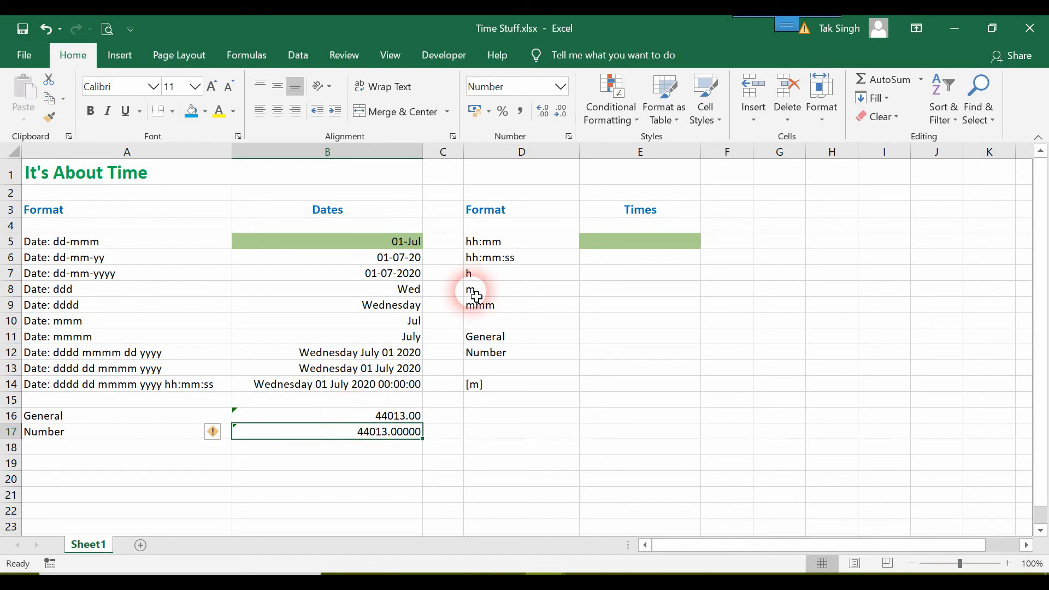
Step: Enter the value 1 in both B16 and B17
{"action": "left_click", "coordinate": [353, 423]}
{"action": "type", "text": "1"}
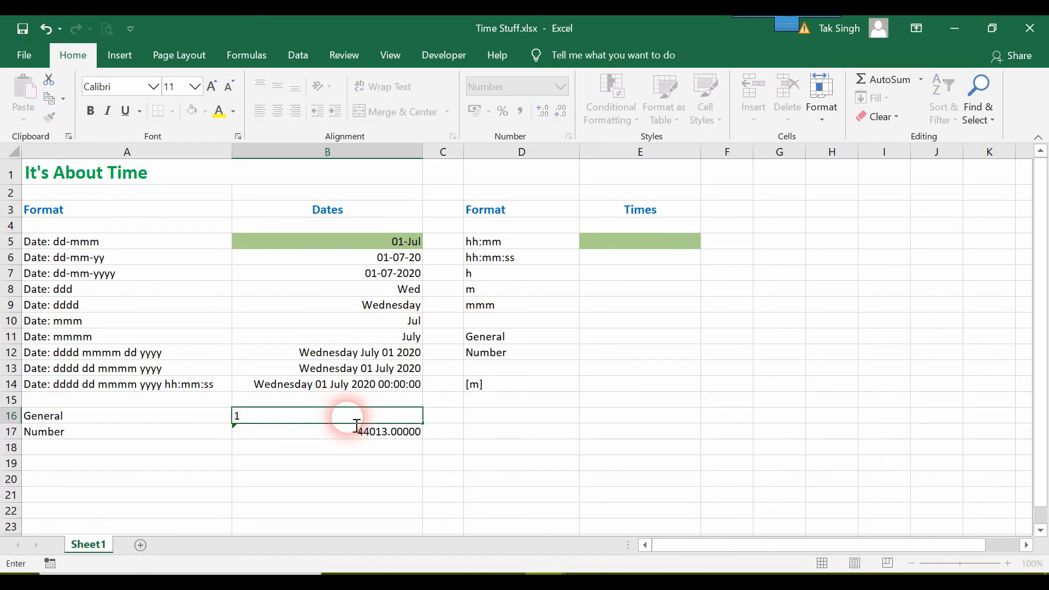
{"action": "key", "text": "Return"}
{"action": "type", "text": "1"}
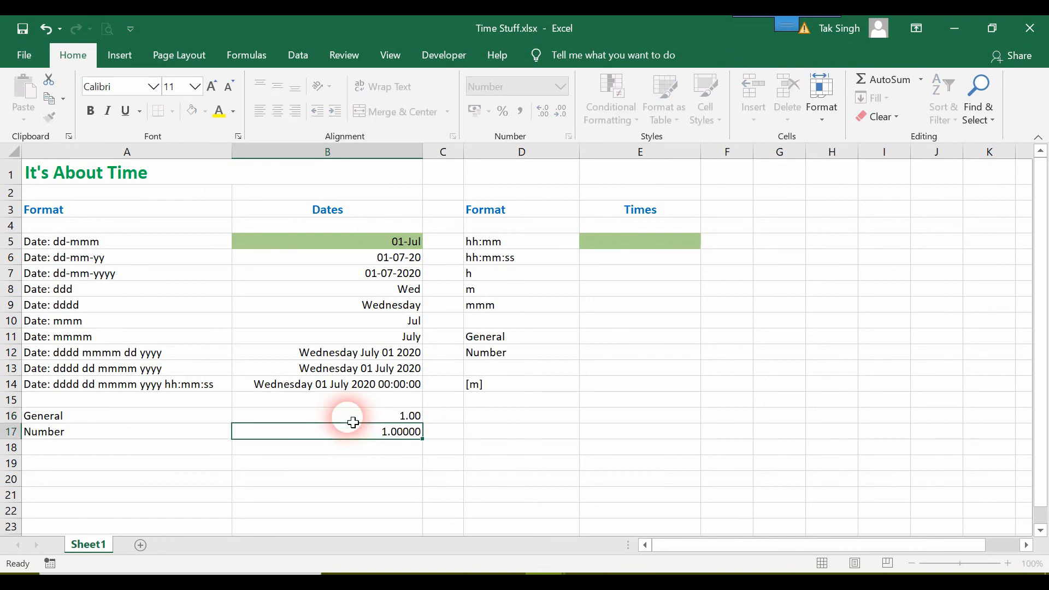
{"action": "key", "text": "Return"}
Step: Make B5 reference B16 so the dates show Sunday 01 January 1900
{"action": "left_click", "coordinate": [361, 251]}
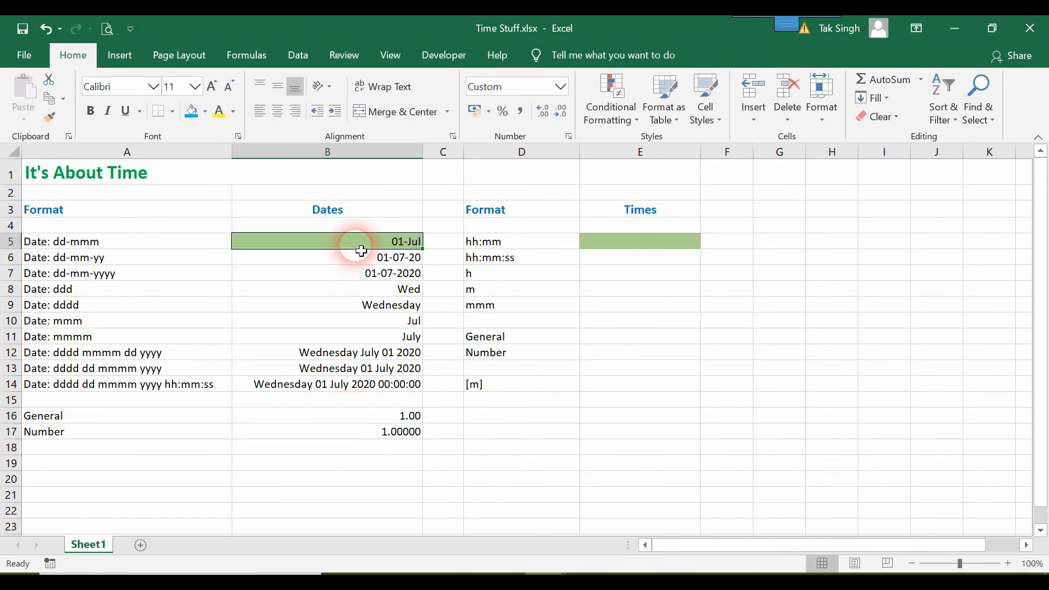
{"action": "type", "text": "="}
{"action": "key", "text": "Down"}
{"action": "key", "text": "Down"}
{"action": "key", "text": "Down"}
{"action": "key", "text": "Down"}
{"action": "key", "text": "Down"}
{"action": "key", "text": "Down"}
{"action": "key", "text": "Down"}
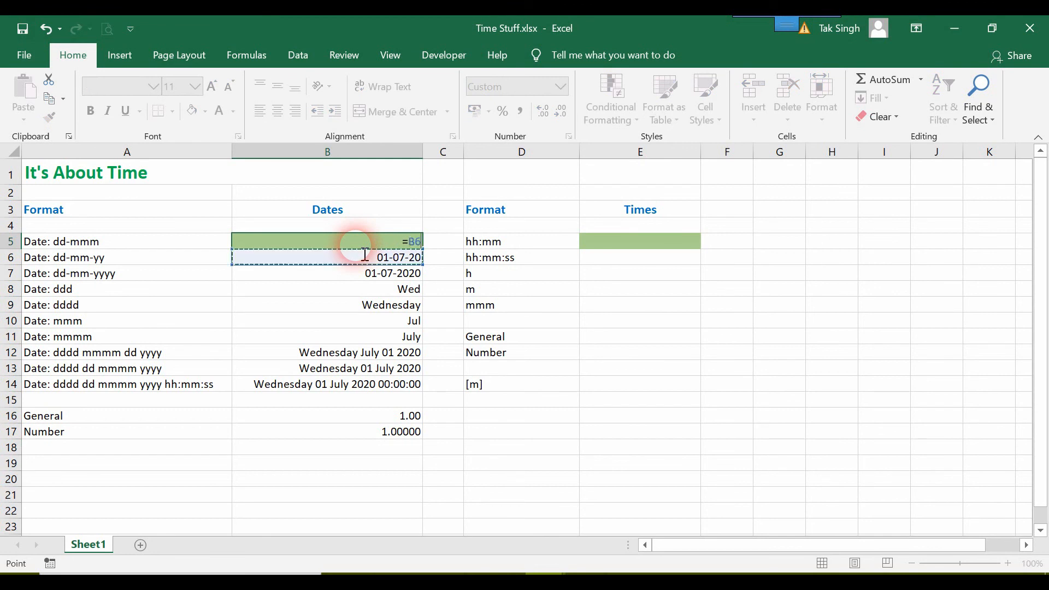
{"action": "key", "text": "Down"}
{"action": "key", "text": "Down"}
{"action": "key", "text": "Down"}
{"action": "key", "text": "Down"}
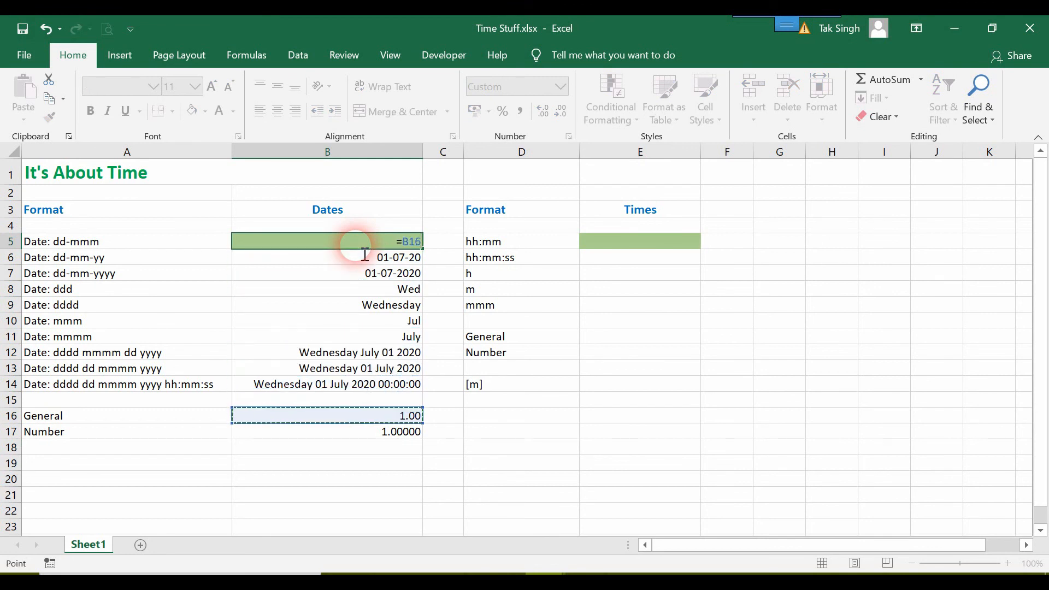
{"action": "key", "text": "Return"}
{"action": "left_click", "coordinate": [385, 276]}
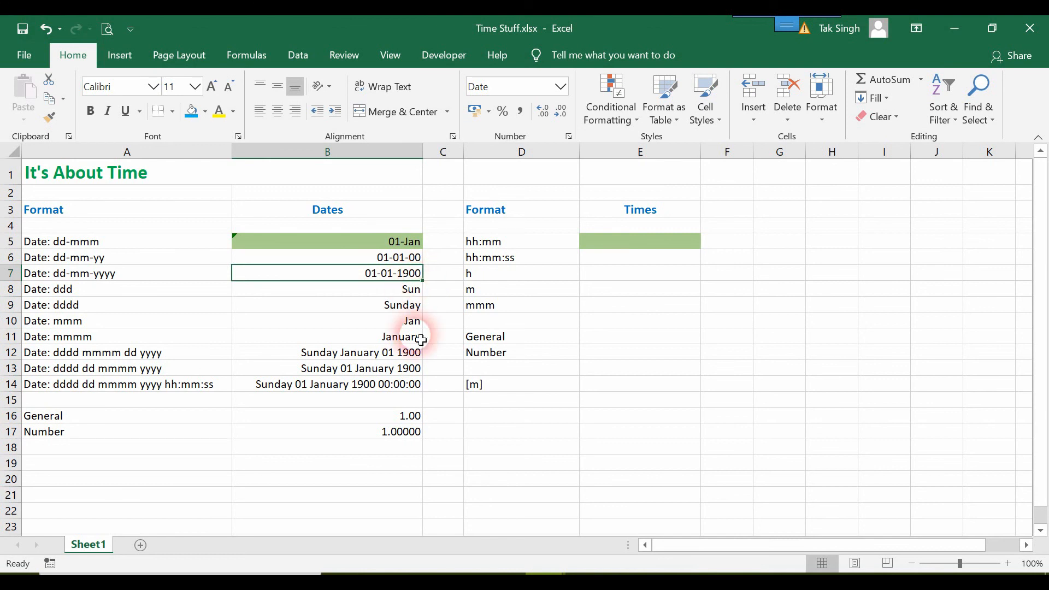
Step: Try a new number in B16, then set it to 365 for Sunday 30 December 1900
{"action": "left_click", "coordinate": [404, 424]}
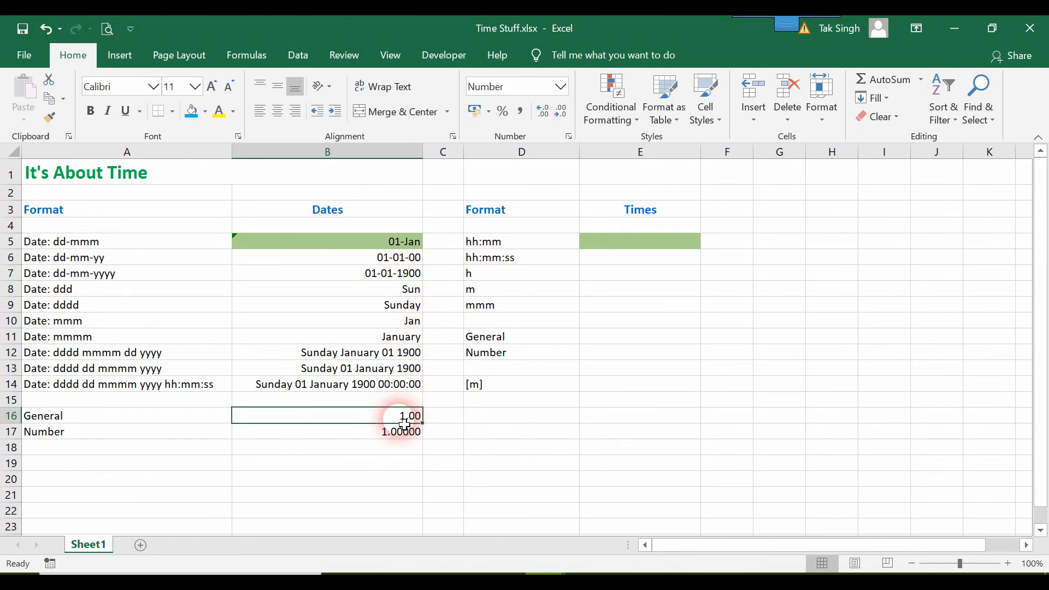
{"action": "type", "text": "23"}
{"action": "key", "text": "Up"}
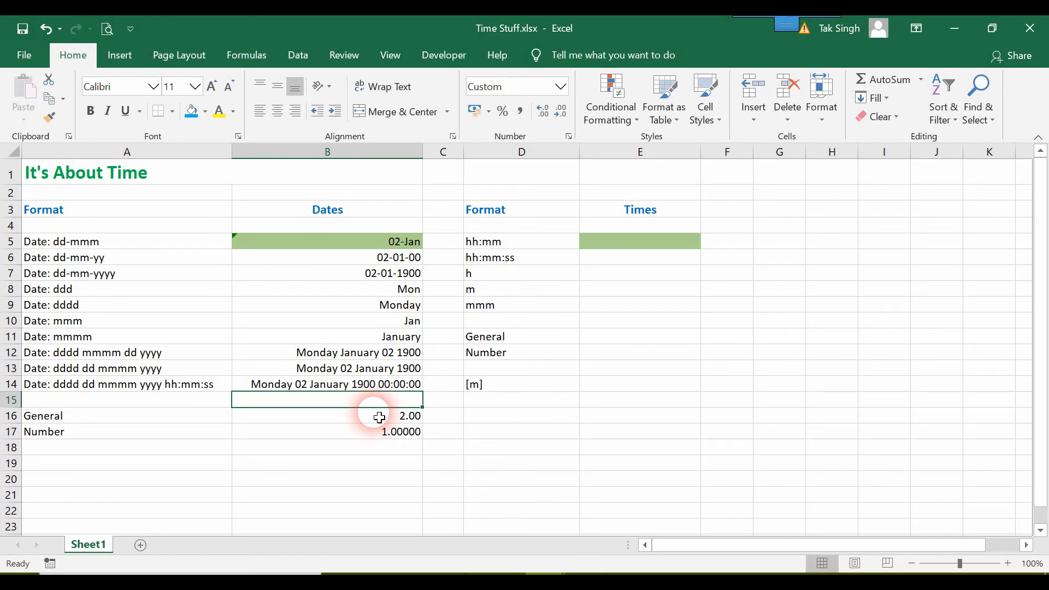
{"action": "left_click", "coordinate": [379, 418]}
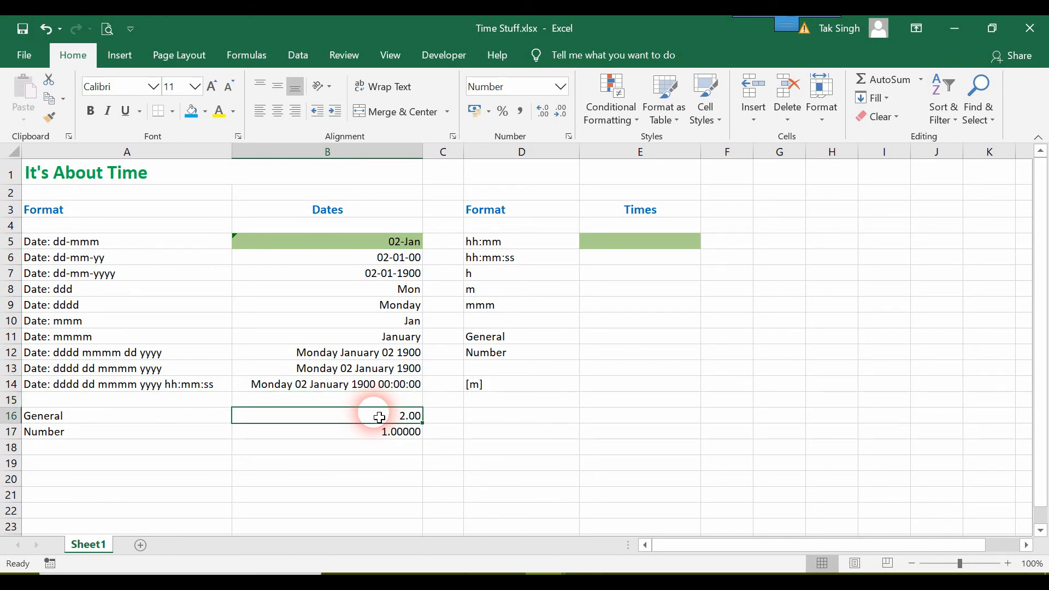
{"action": "type", "text": "365"}
{"action": "key", "text": "Return"}
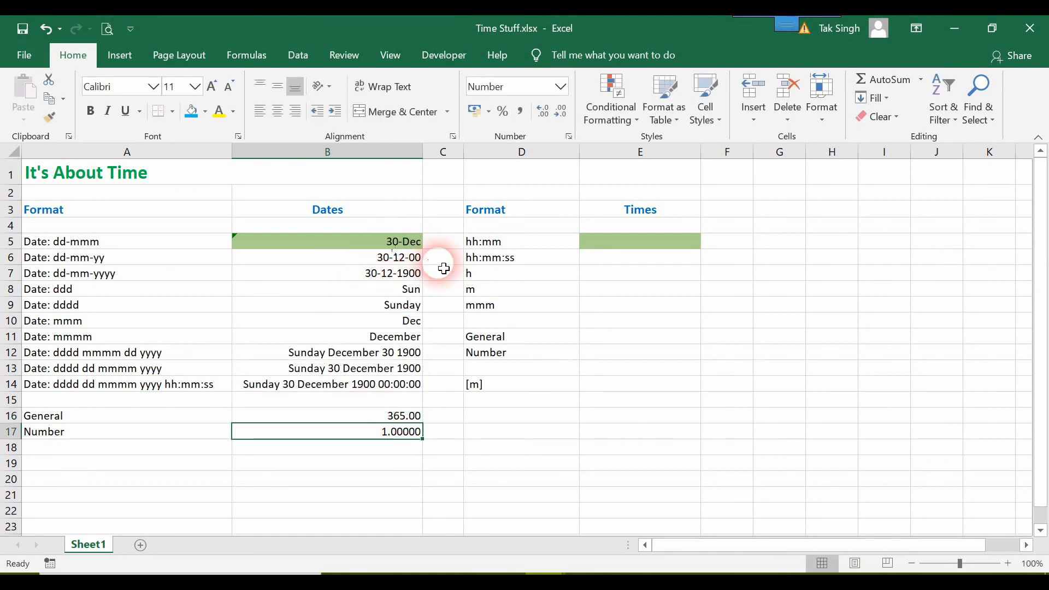
Step: Replace 365 in B16 with 367 so every date reads Tuesday 01 January 1901
{"action": "double_click", "coordinate": [394, 417]}
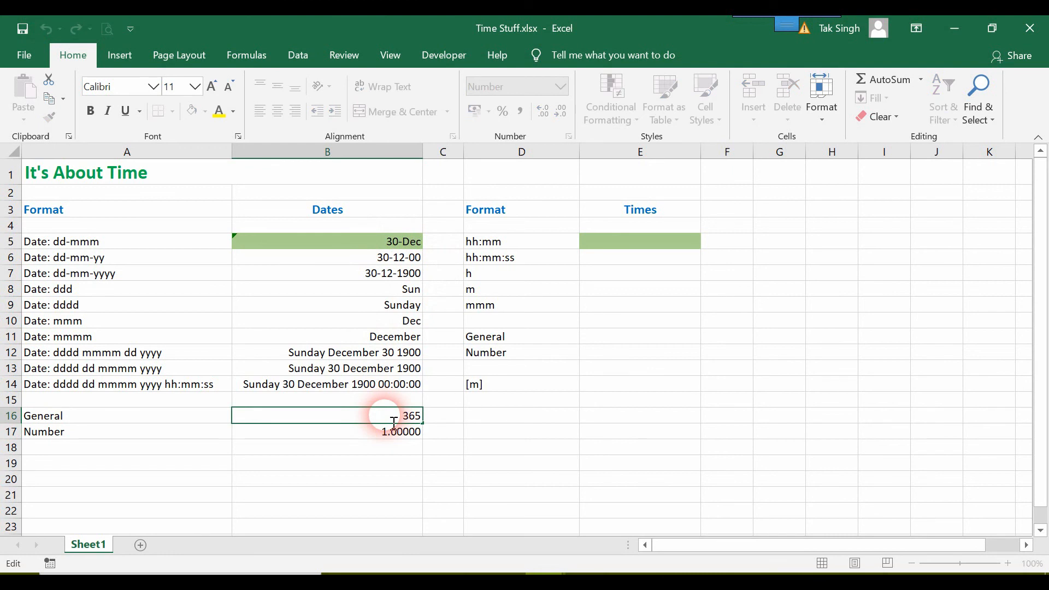
{"action": "left_click_drag", "start_coordinate": [402, 418], "coordinate": [446, 424]}
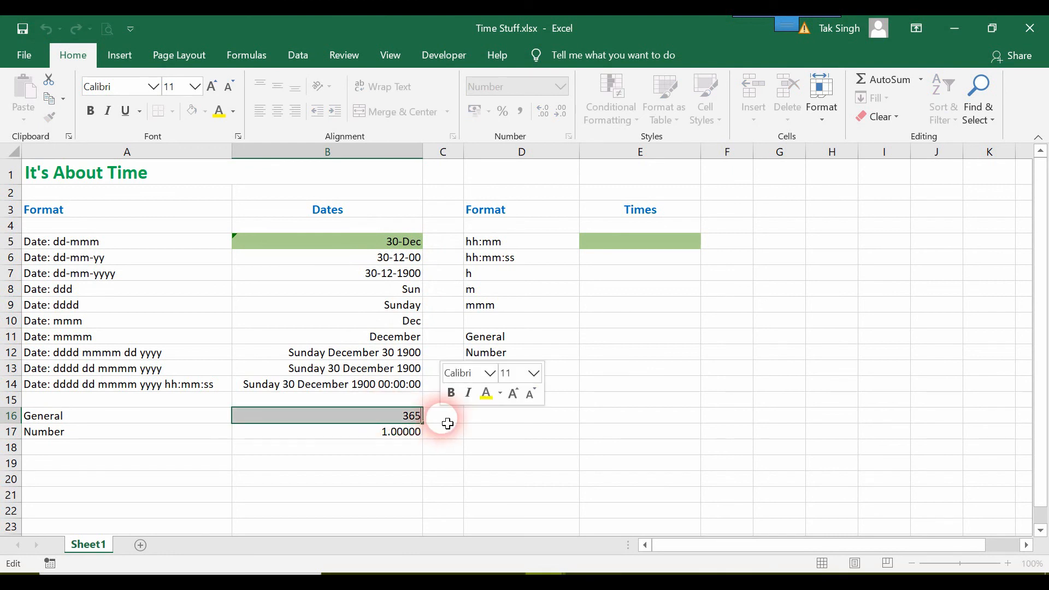
{"action": "type", "text": "36"}
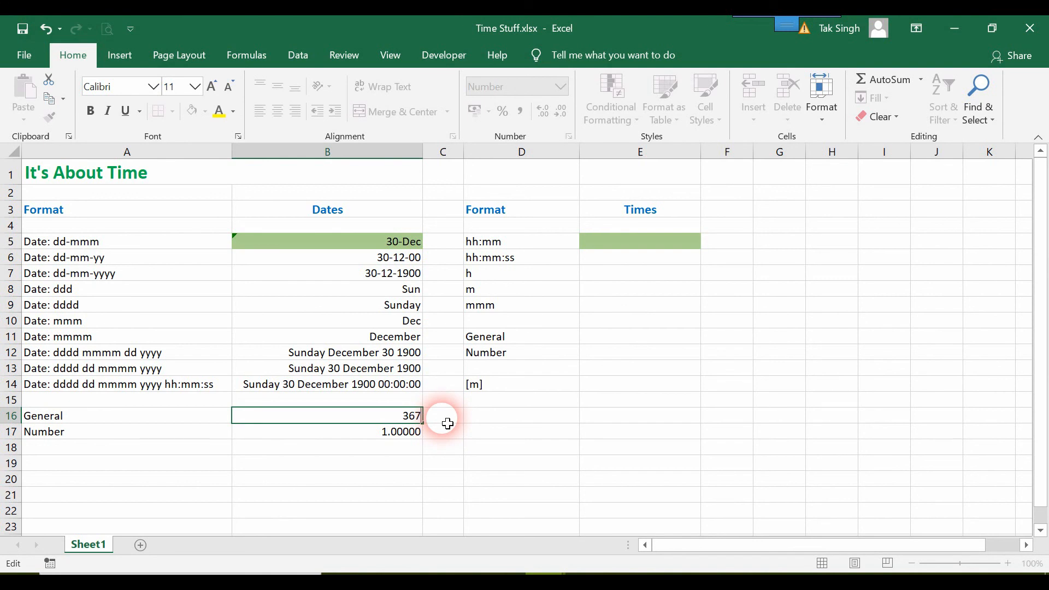
{"action": "key", "text": "Return"}
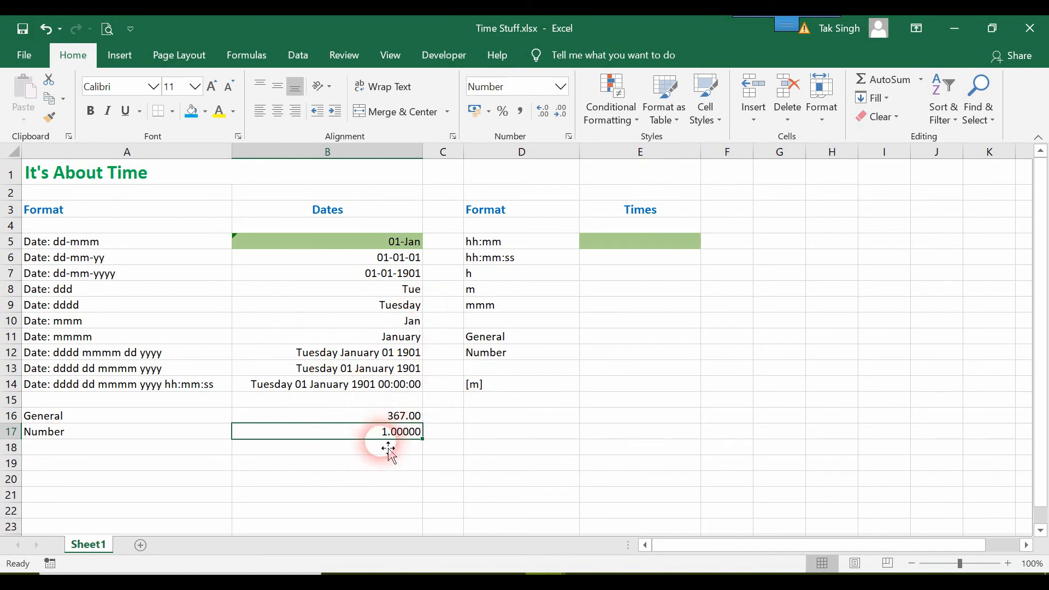
{"action": "left_click", "coordinate": [386, 421]}
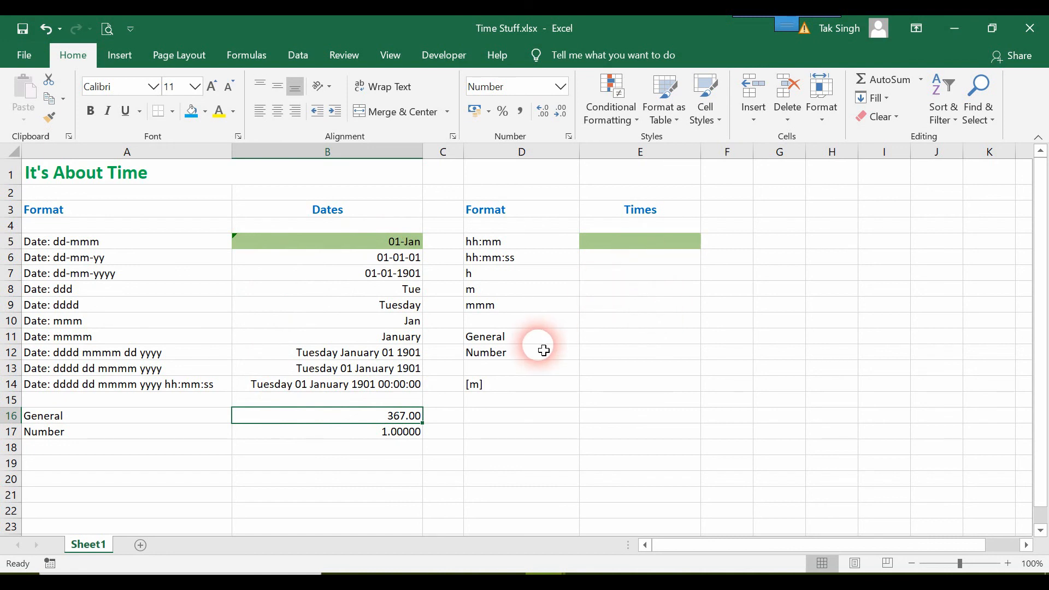
Step: Type 09:00 into E5 beside the hh:mm format
{"action": "left_click", "coordinate": [646, 247]}
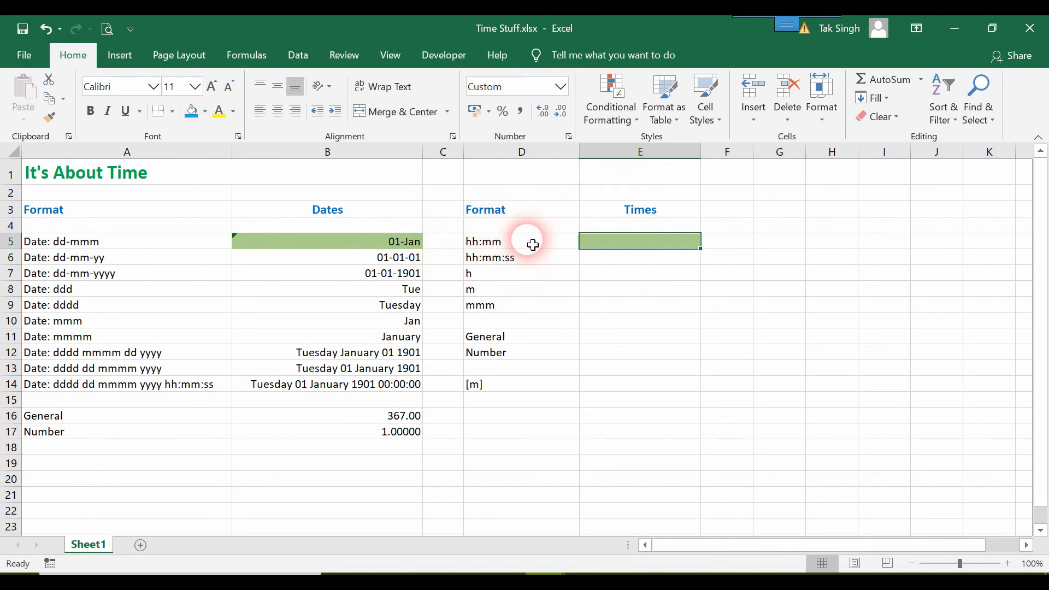
{"action": "type", "text": "09:00"}
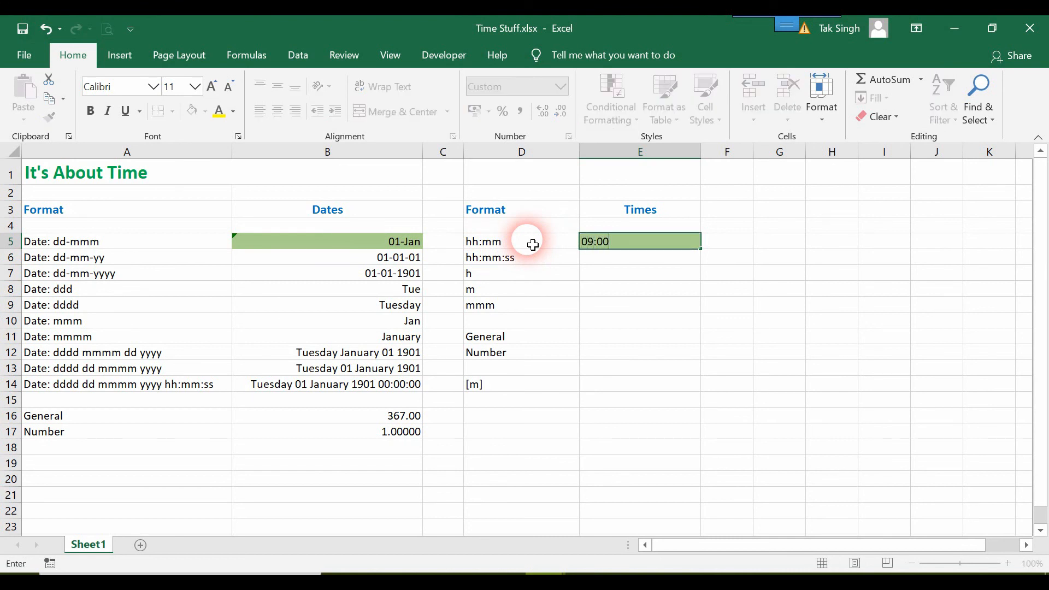
{"action": "key", "text": "Return"}
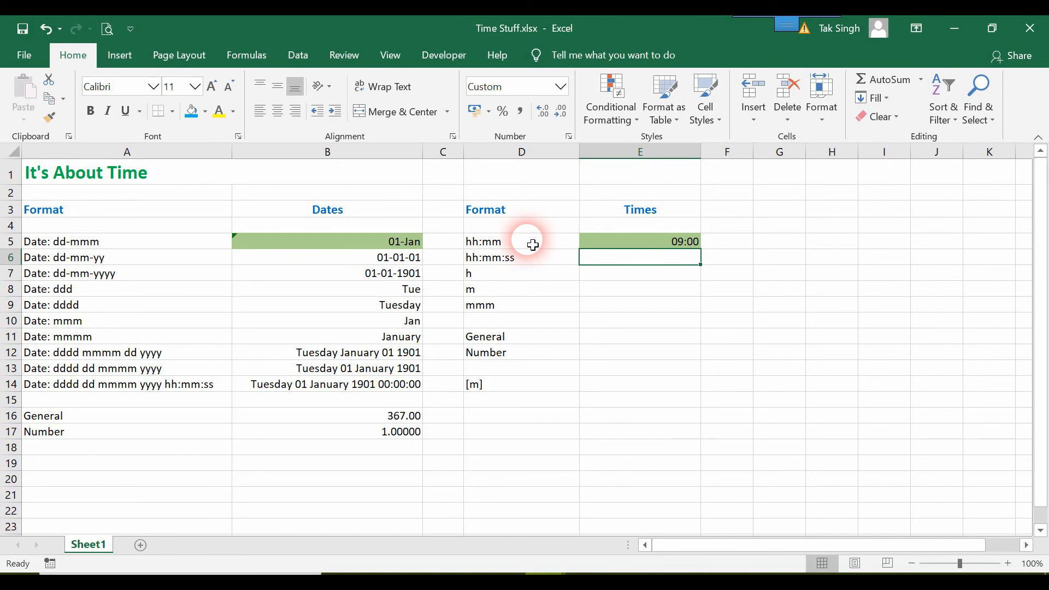
Step: Link E6–E9 each to the cell above, showing 09:00:00, 9, 1 and Jan
{"action": "key", "text": "BackSpace"}
{"action": "type", "text": "="}
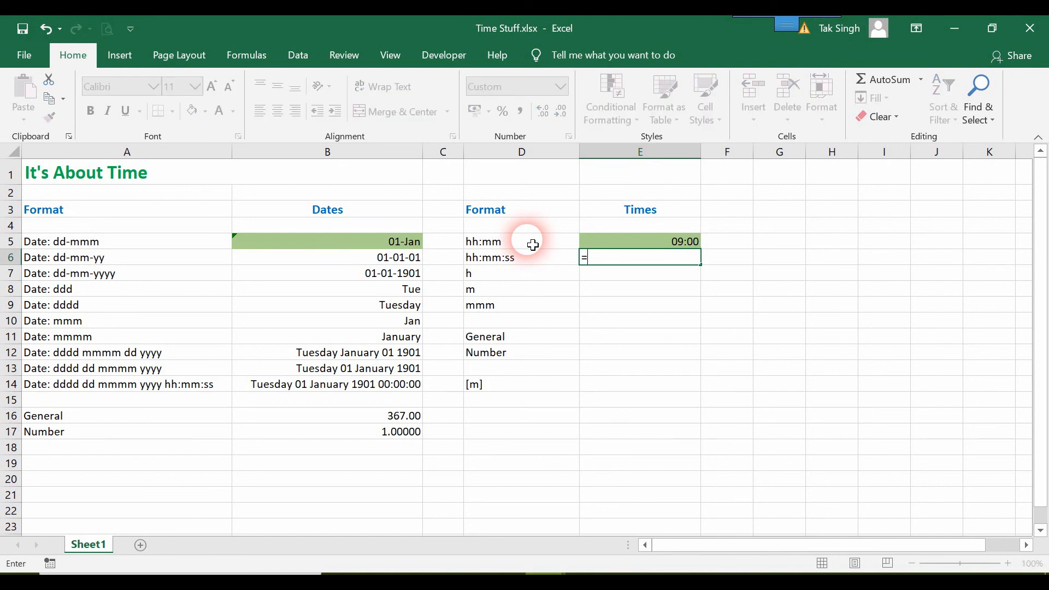
{"action": "key", "text": "Up"}
{"action": "key", "text": "Return"}
{"action": "type", "text": "="}
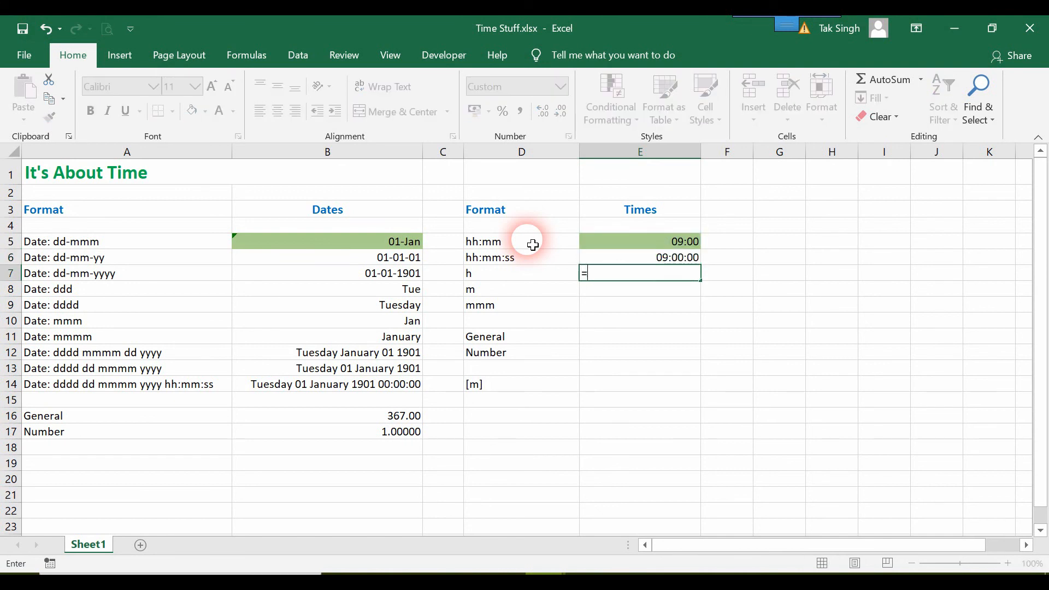
{"action": "key", "text": "Up"}
{"action": "key", "text": "Return"}
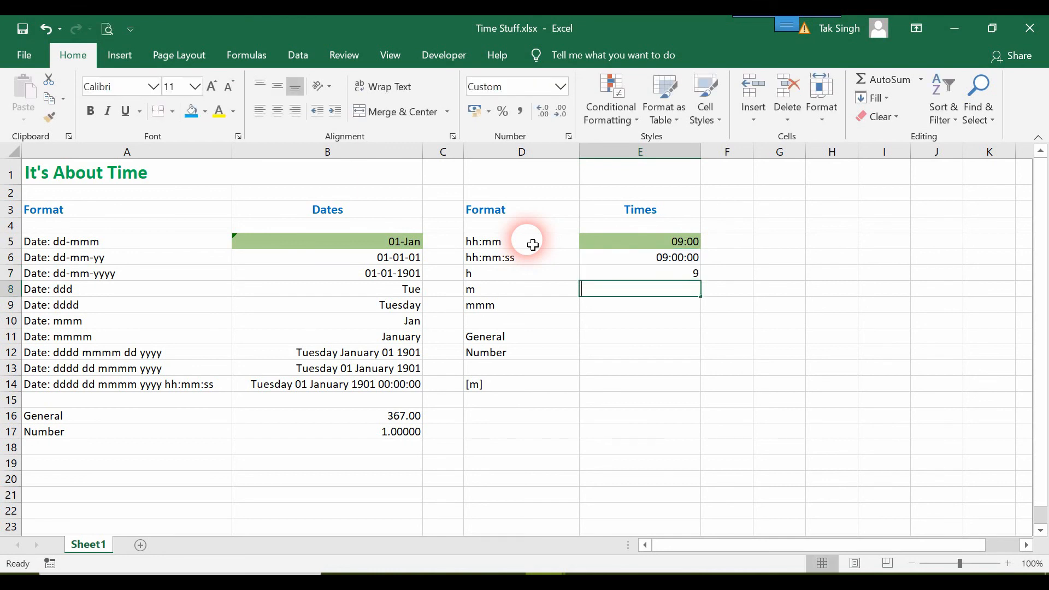
{"action": "type", "text": "="}
{"action": "key", "text": "Up"}
{"action": "key", "text": "Return"}
{"action": "type", "text": "="}
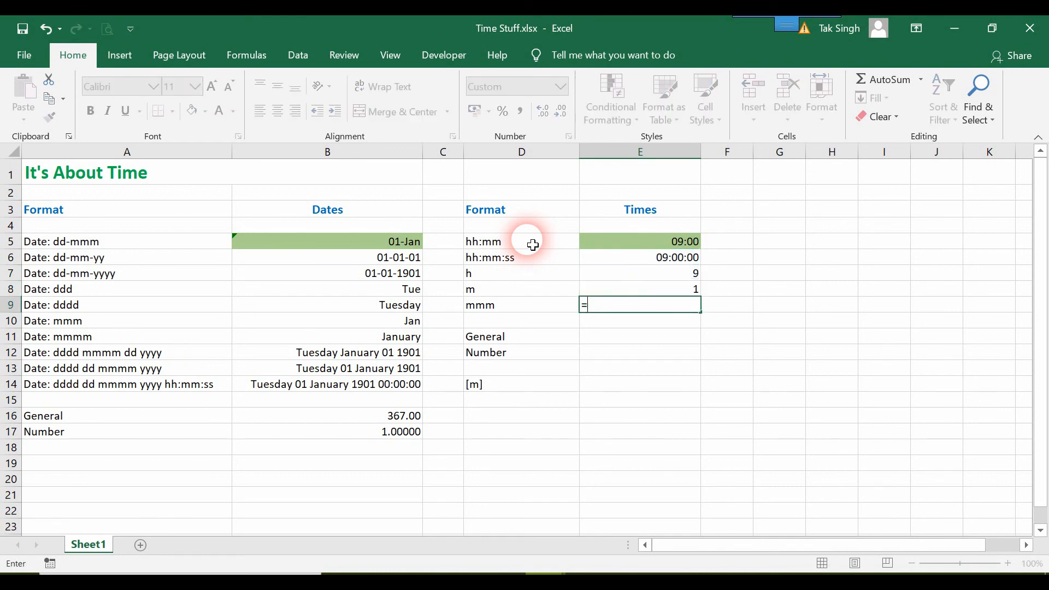
{"action": "key", "text": "Up"}
{"action": "key", "text": "Return"}
Step: Link E11 and E12 to E5, showing 1 for General and 0.3750000 for Number
{"action": "key", "text": "Down"}
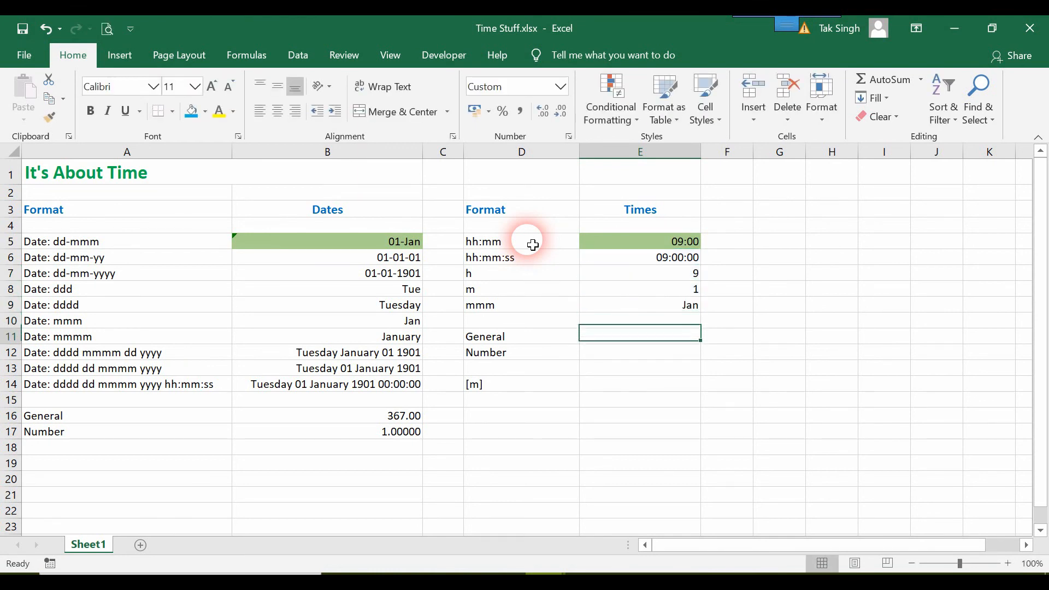
{"action": "type", "text": "="}
{"action": "key", "text": "Up"}
{"action": "key", "text": "Up"}
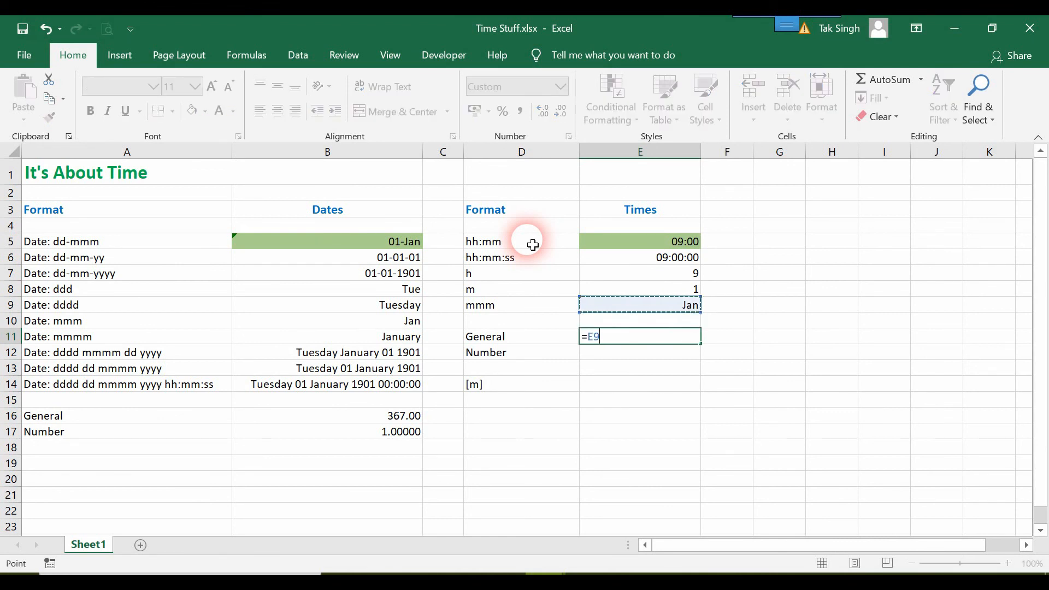
{"action": "key", "text": "Return"}
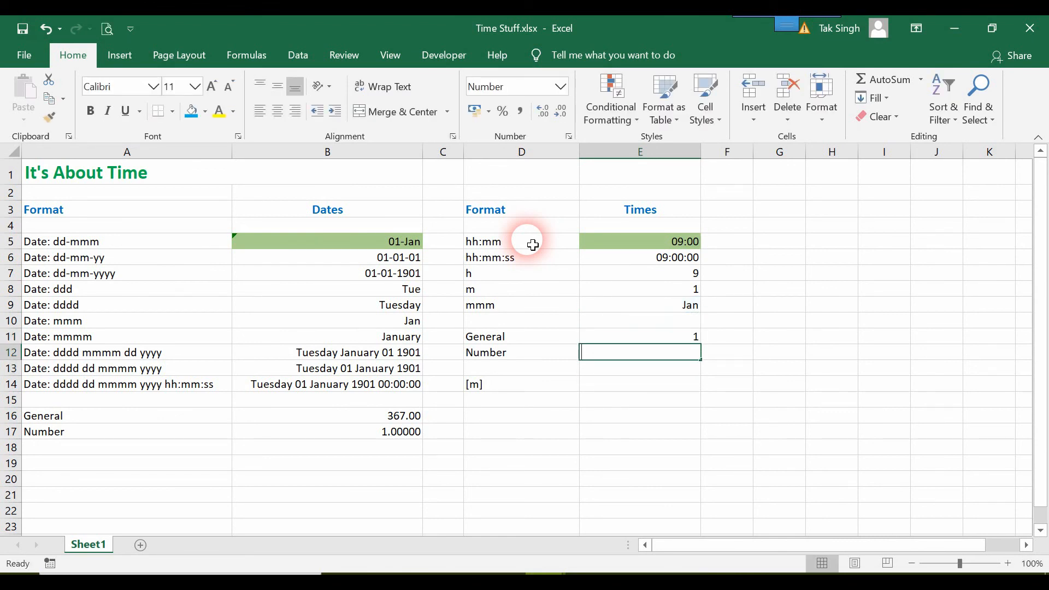
{"action": "type", "text": "="}
{"action": "key", "text": "Up"}
{"action": "key", "text": "Up"}
{"action": "key", "text": "Up"}
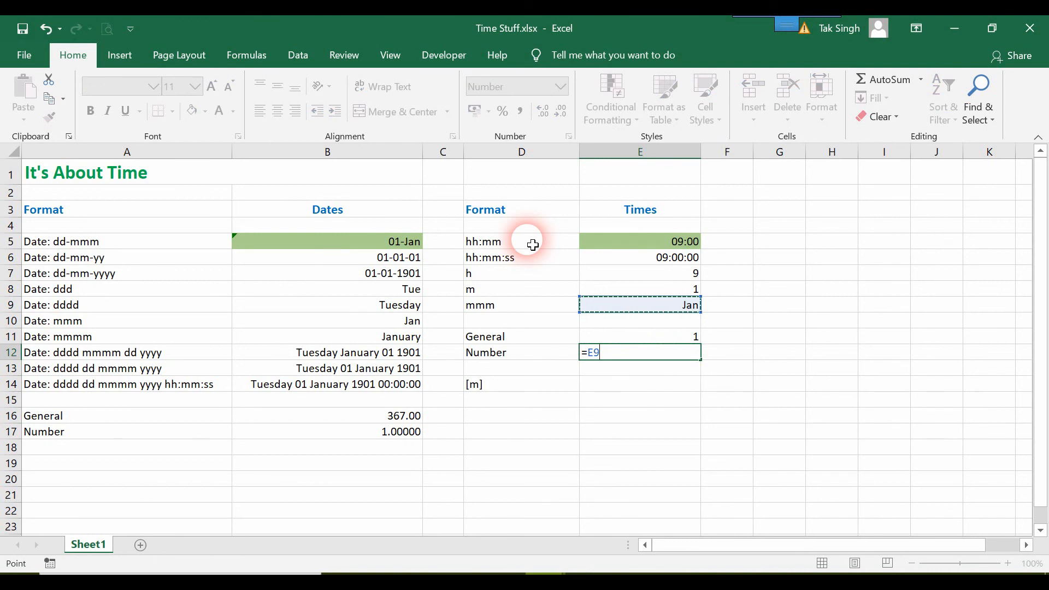
{"action": "key", "text": "Up"}
{"action": "key", "text": "Up"}
{"action": "key", "text": "Up"}
{"action": "key", "text": "Up"}
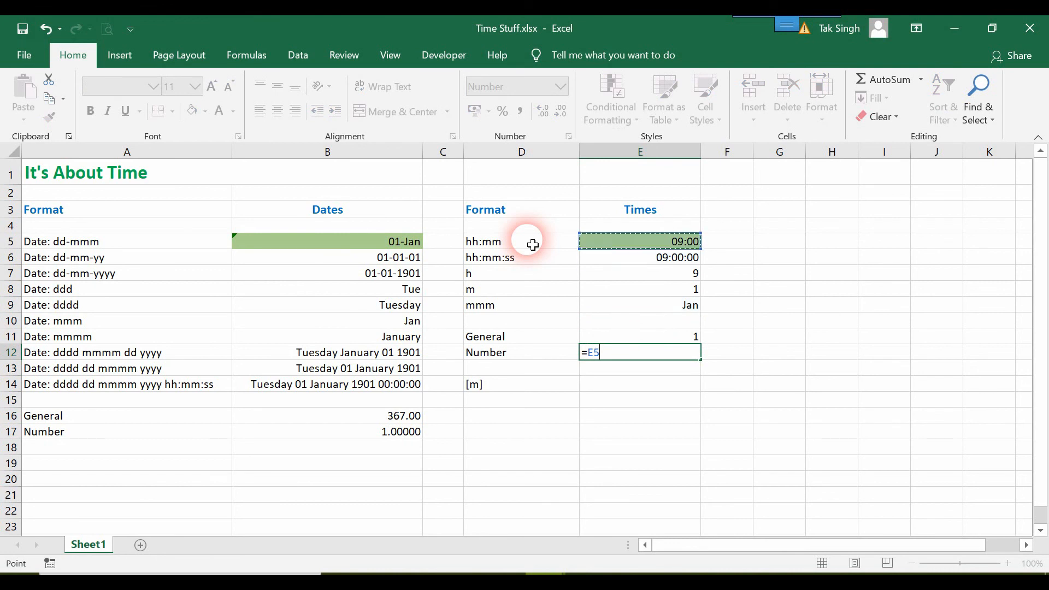
{"action": "key", "text": "Return"}
{"action": "key", "text": "Up"}
{"action": "key", "text": "Up"}
{"action": "type", "text": "="}
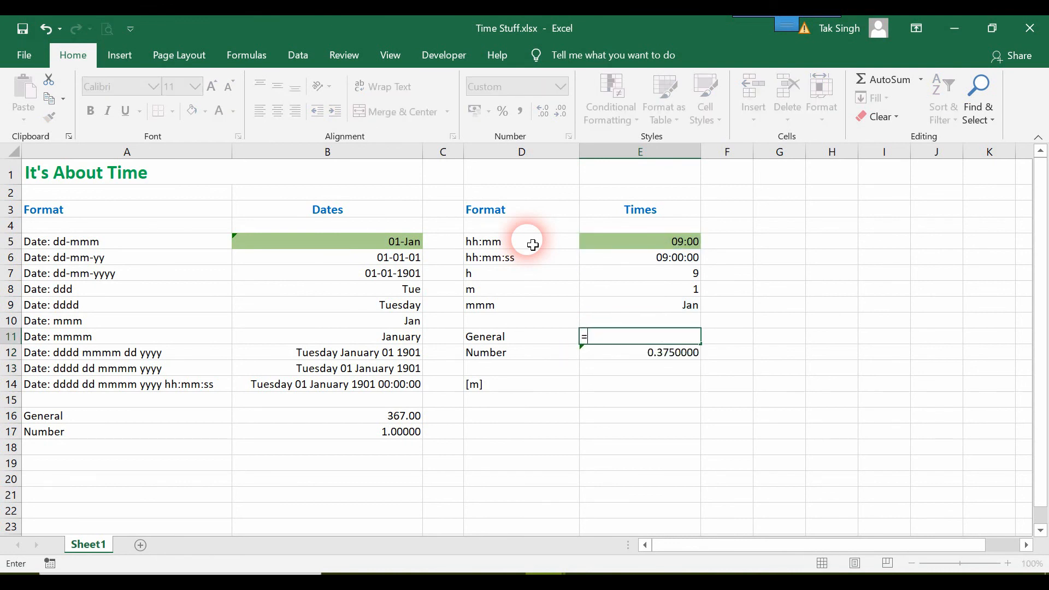
{"action": "key", "text": "Up"}
{"action": "key", "text": "Up"}
{"action": "key", "text": "Up"}
{"action": "key", "text": "Up"}
{"action": "key", "text": "Up"}
{"action": "key", "text": "Up"}
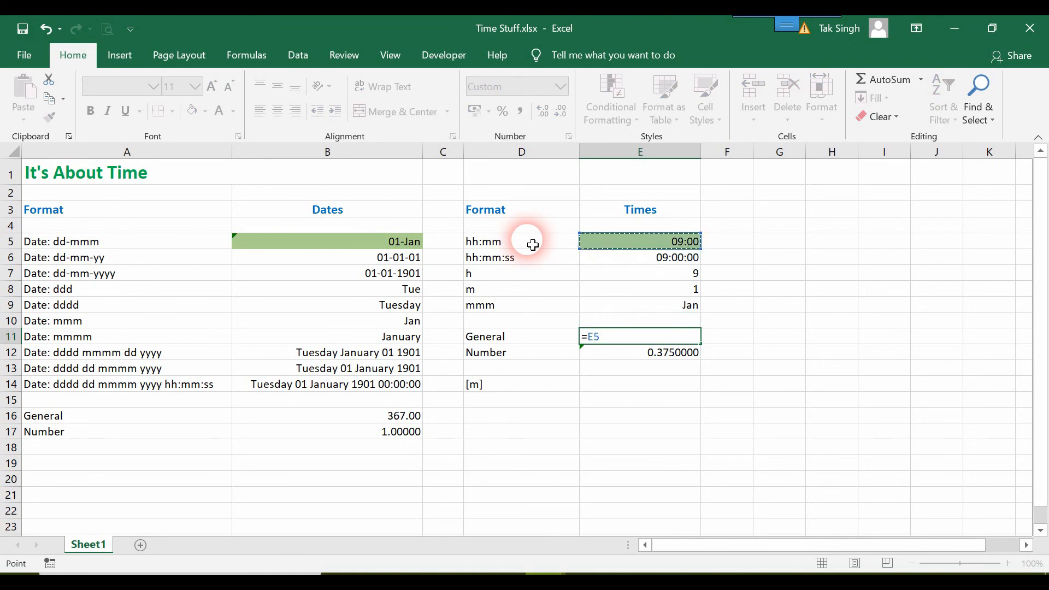
{"action": "key", "text": "Return"}
{"action": "key", "text": "Up"}
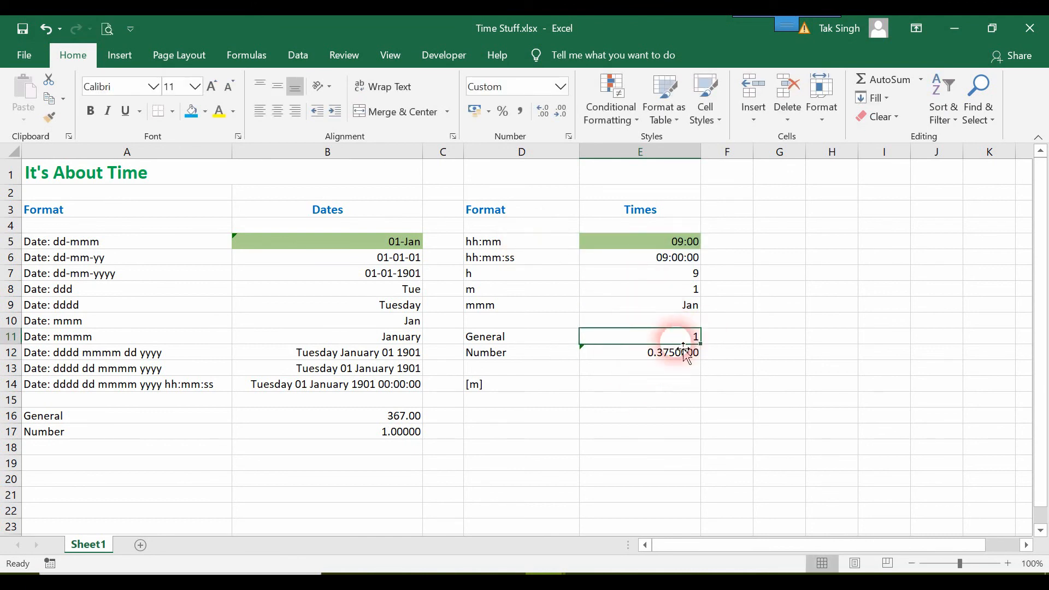
Step: Inspect the 1 in E11 and 0.3750000 in E12, then select source cell E5
{"action": "left_click", "coordinate": [635, 359]}
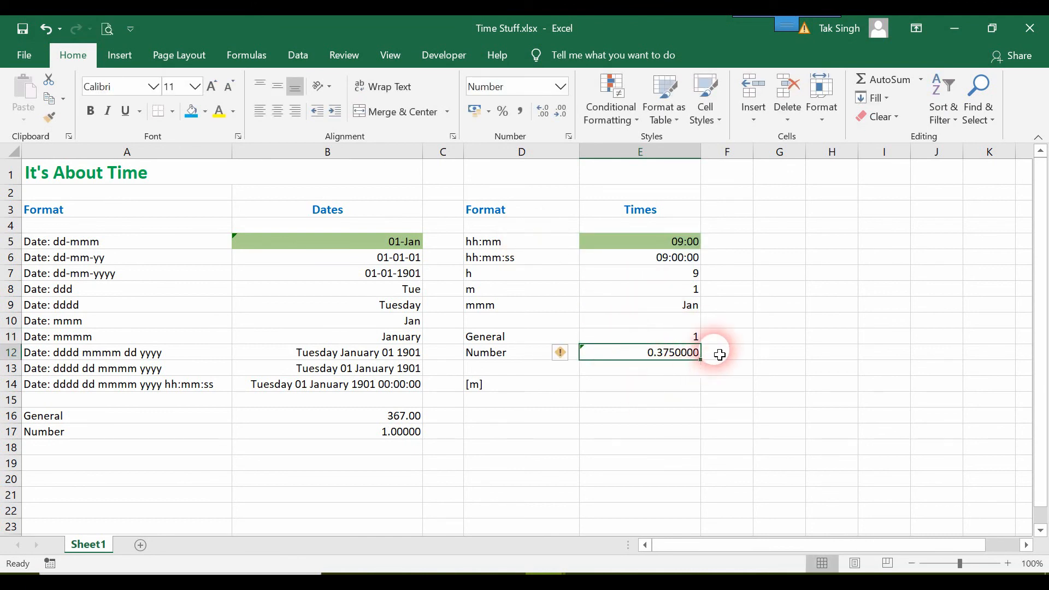
{"action": "left_click", "coordinate": [695, 339]}
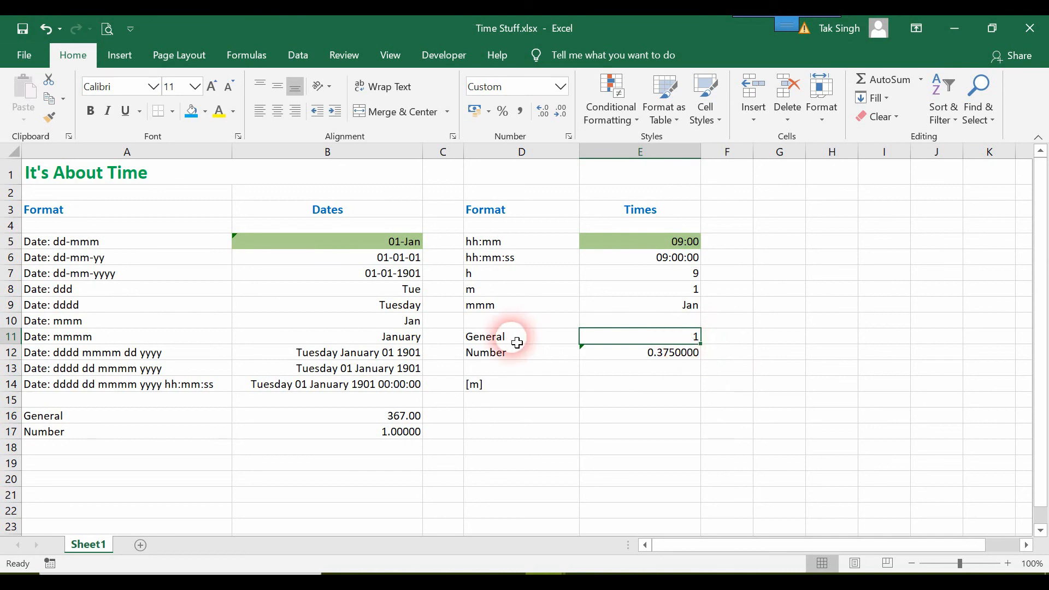
{"action": "left_click", "coordinate": [654, 360]}
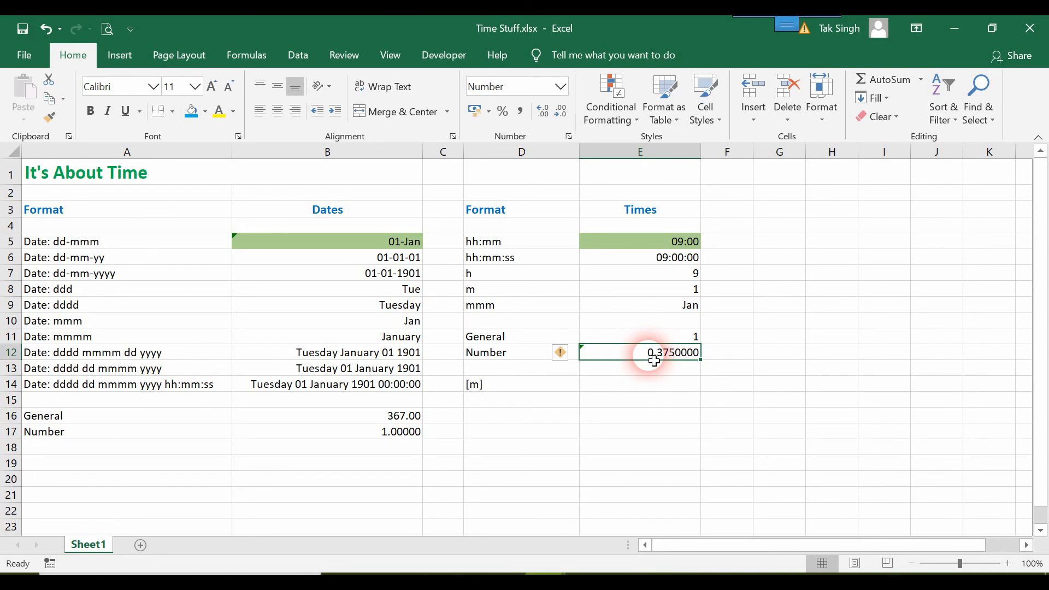
{"action": "left_click", "coordinate": [694, 243]}
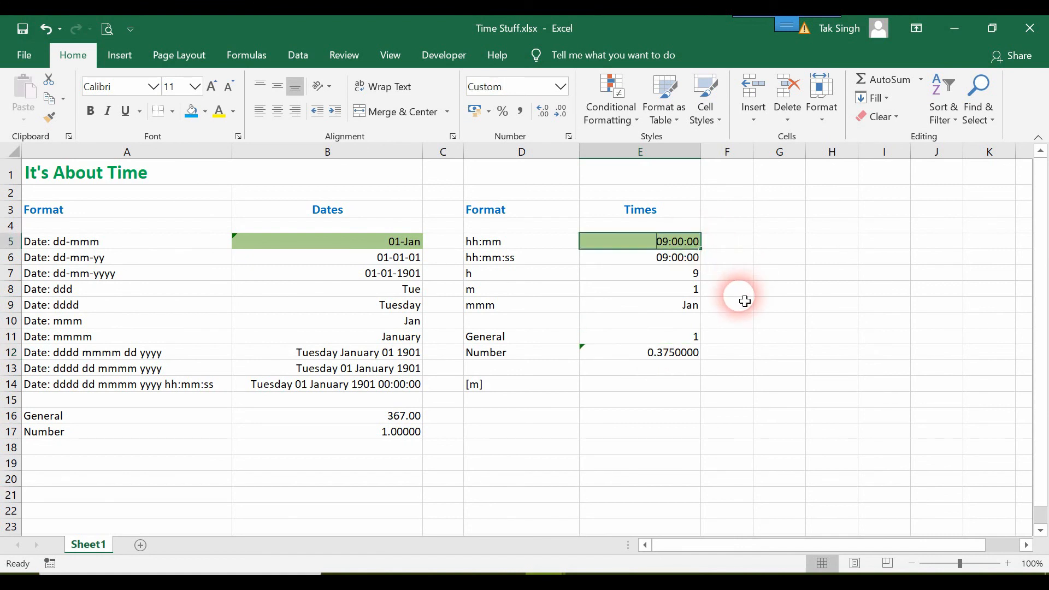
Step: Change the E5 time to 12:00, then 06:00, and finally 18:00
{"action": "type", "text": "12"}
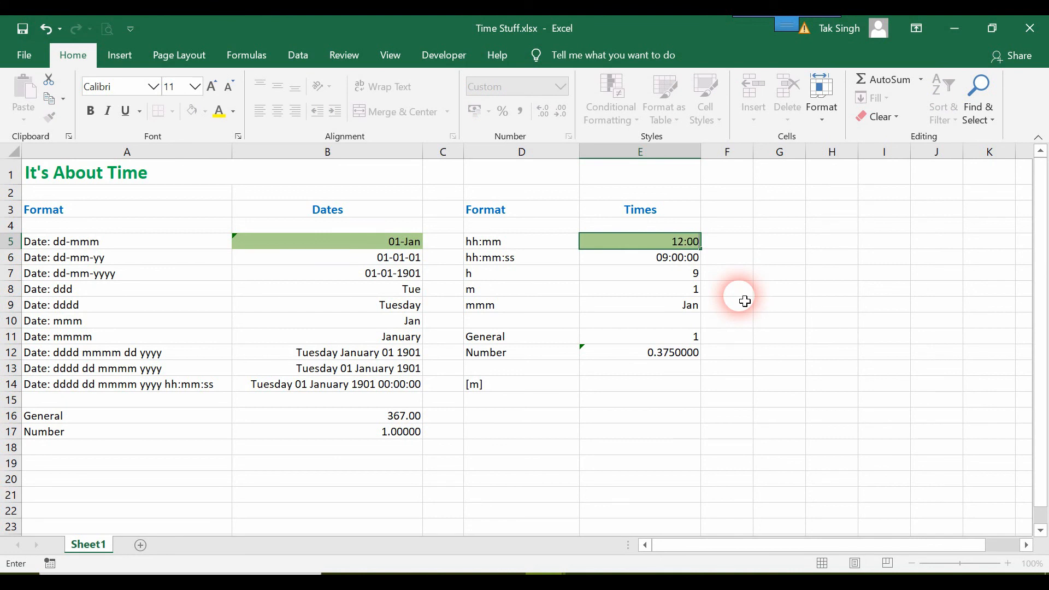
{"action": "type", "text": ":00"}
{"action": "key", "text": "Return"}
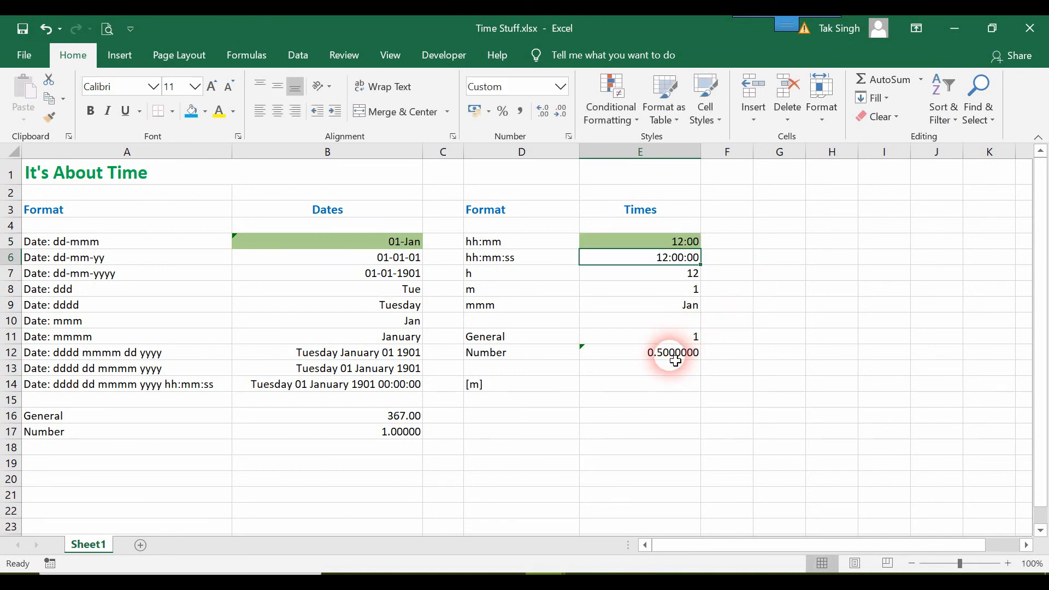
{"action": "left_click", "coordinate": [690, 243]}
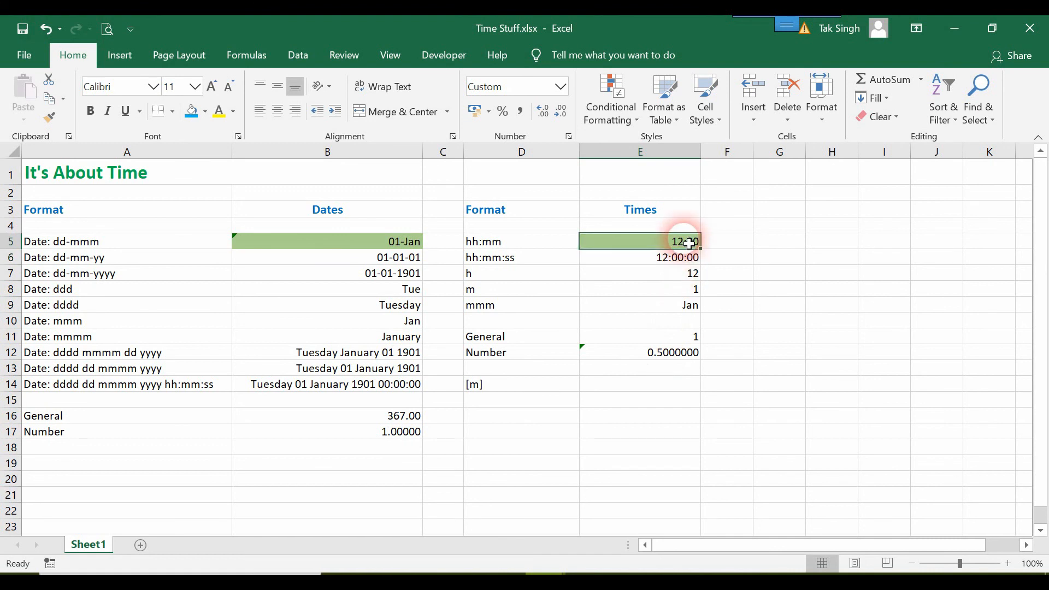
{"action": "double_click", "coordinate": [689, 242]}
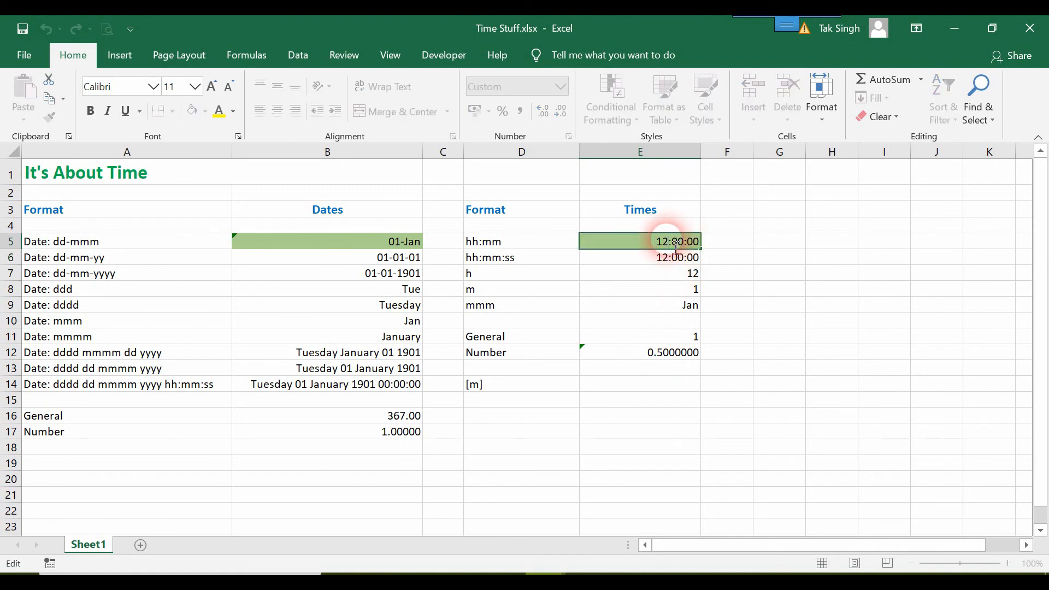
{"action": "key", "text": "Return"}
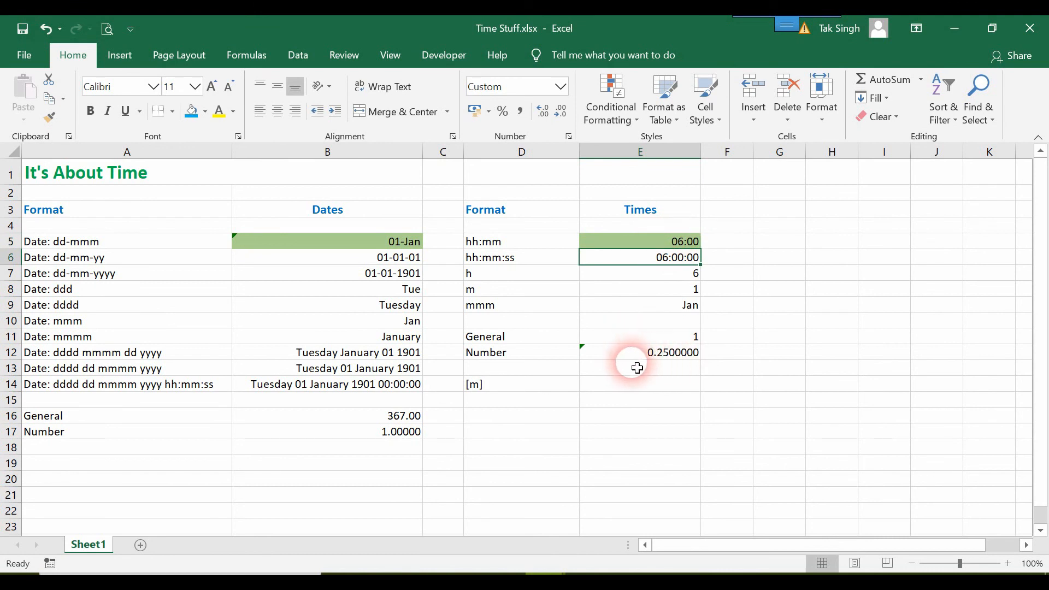
{"action": "left_click", "coordinate": [679, 243]}
{"action": "double_click", "coordinate": [679, 247]}
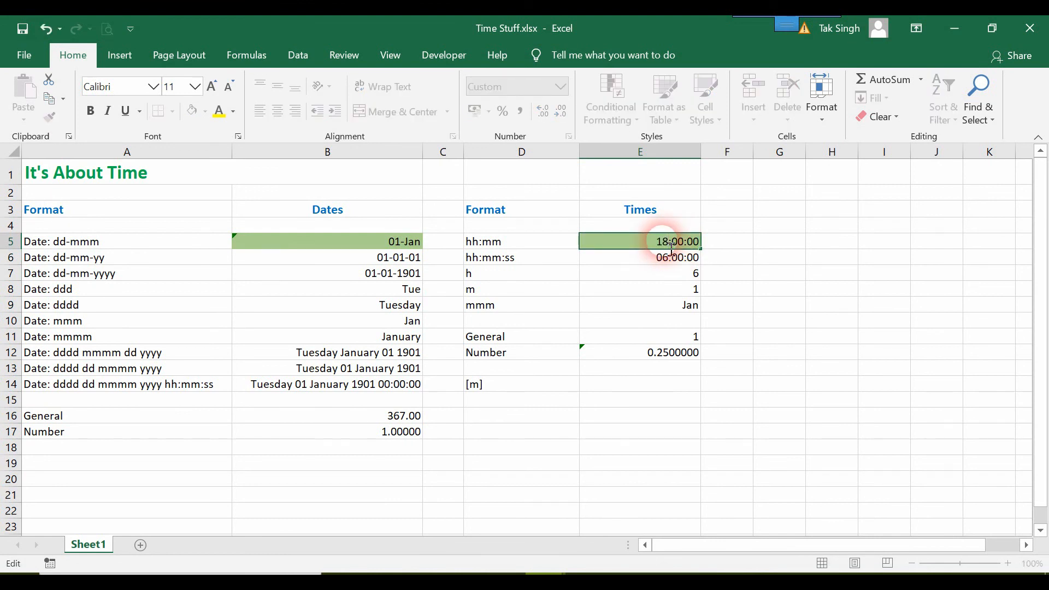
{"action": "key", "text": "Return"}
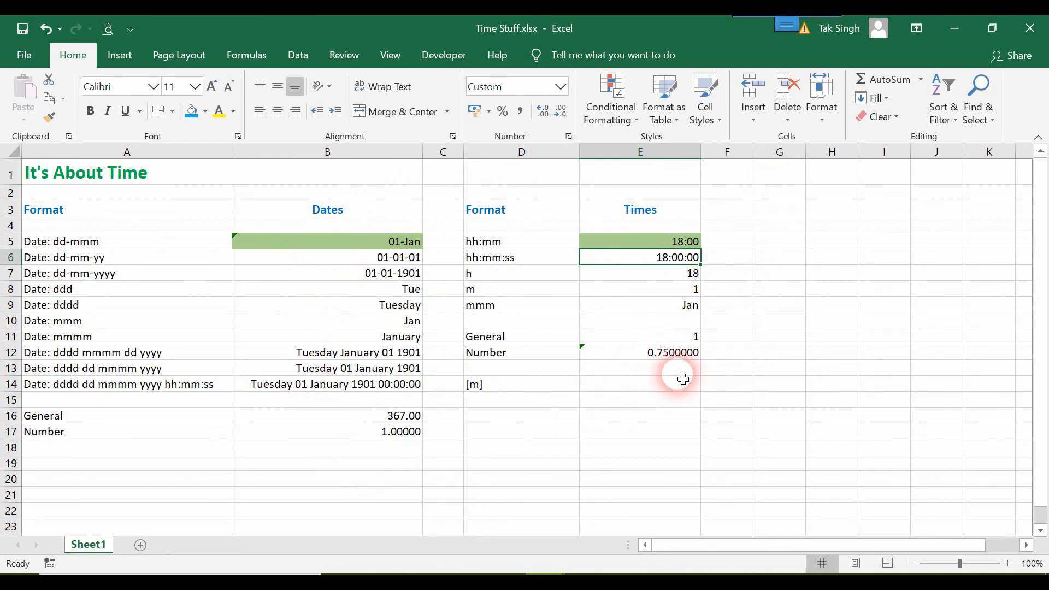
Step: Clear the General value in E11 and restore it with undo
{"action": "left_click", "coordinate": [698, 336]}
{"action": "key", "text": "Delete"}
{"action": "key", "text": "ctrl+z"}
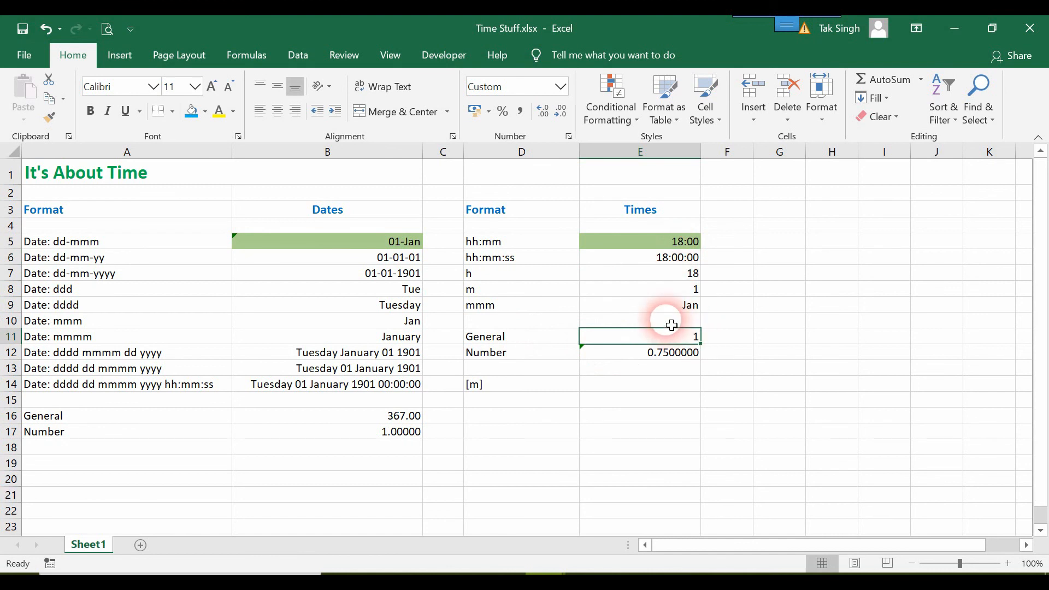
{"action": "left_click", "coordinate": [668, 247]}
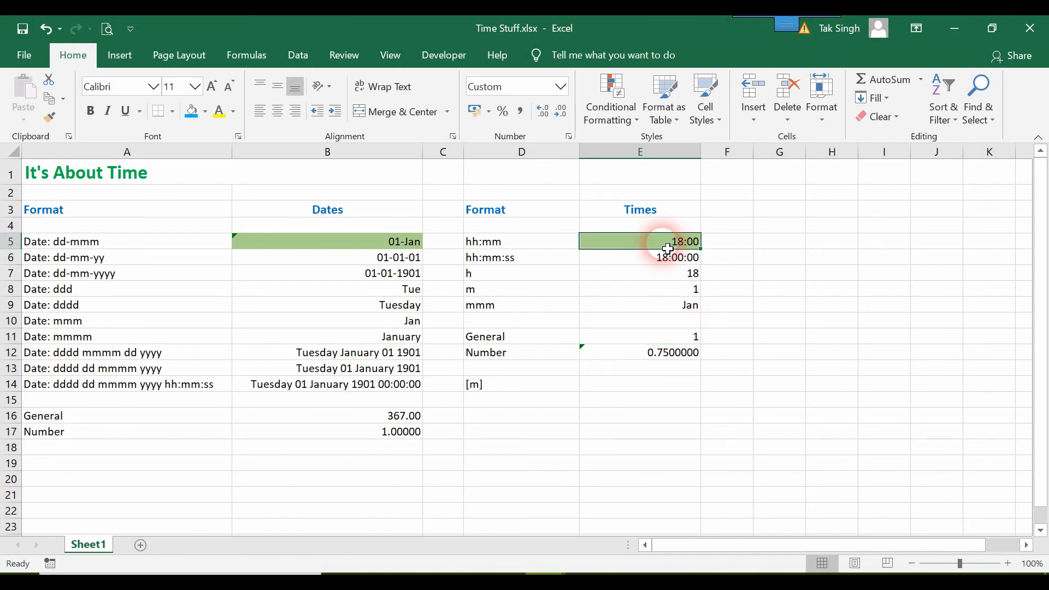
Step: Apply a Date format to E5 through Format Cells, so it reads 00-01-1900
{"action": "right_click", "coordinate": [668, 249]}
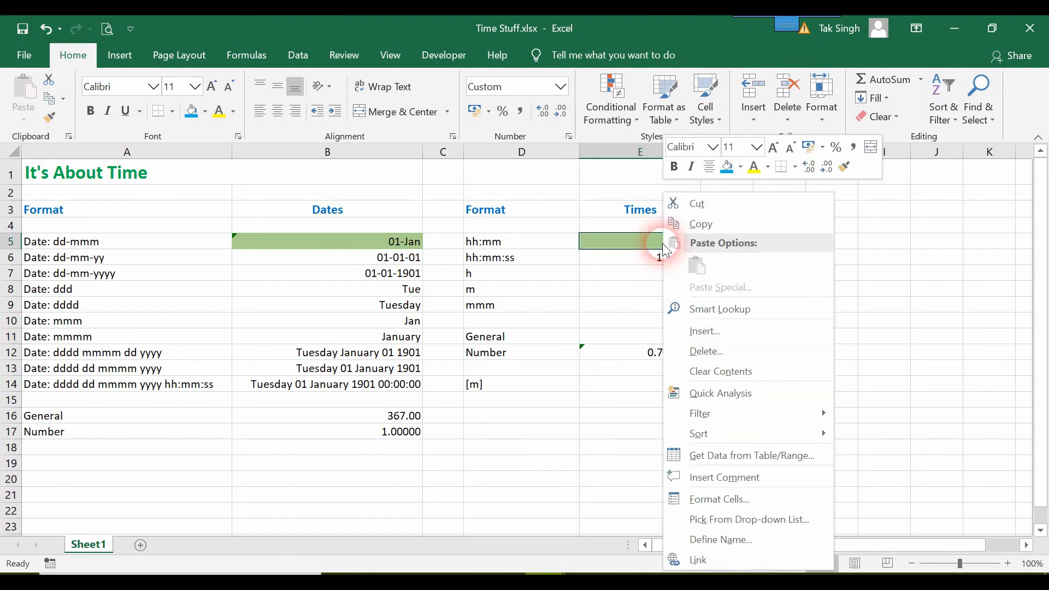
{"action": "left_click", "coordinate": [717, 503]}
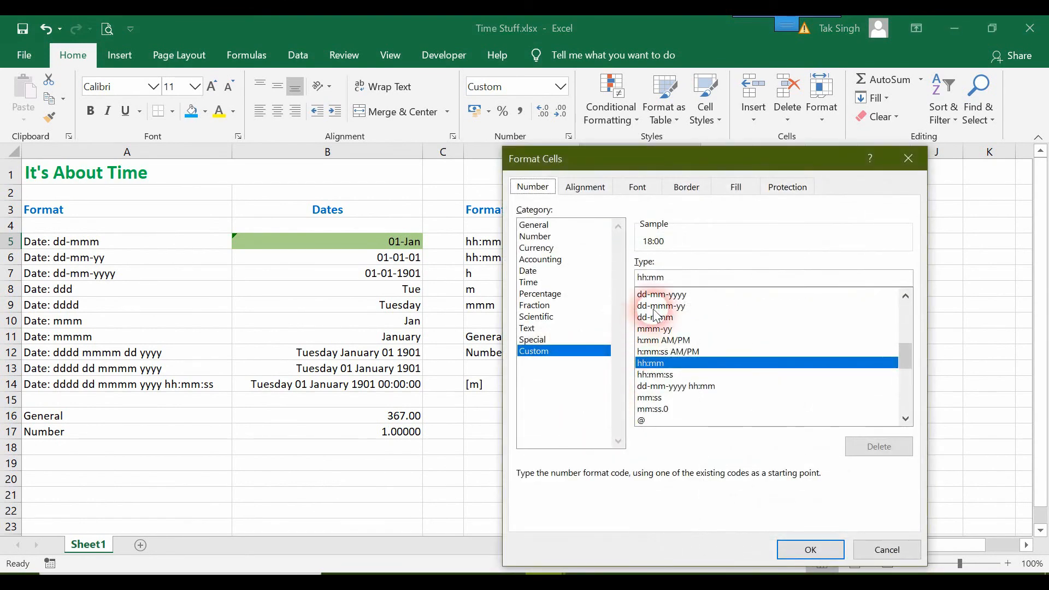
{"action": "left_click", "coordinate": [529, 271]}
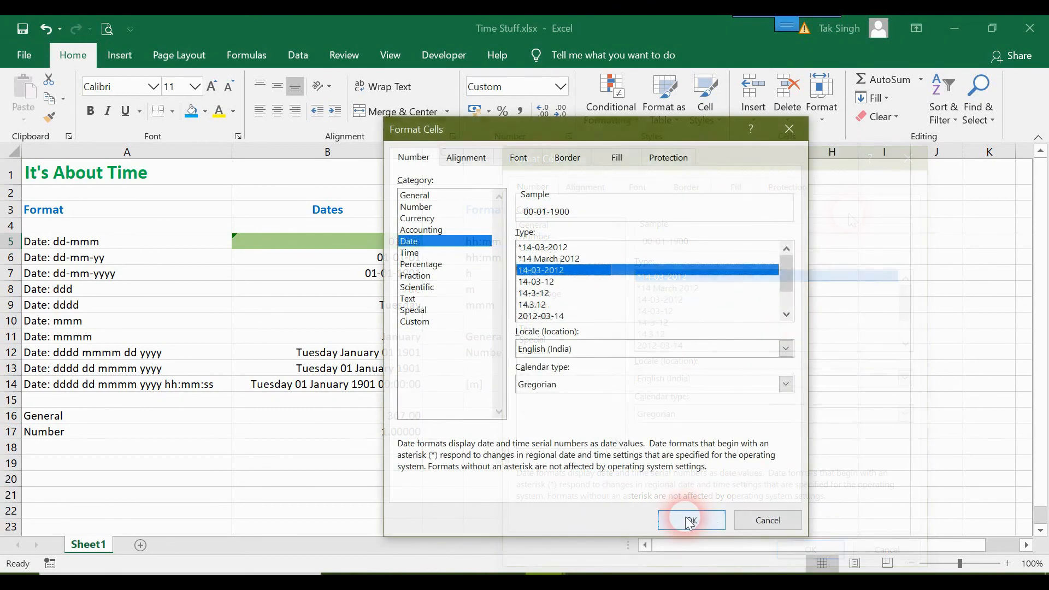
{"action": "left_click", "coordinate": [690, 520]}
{"action": "left_click", "coordinate": [665, 247]}
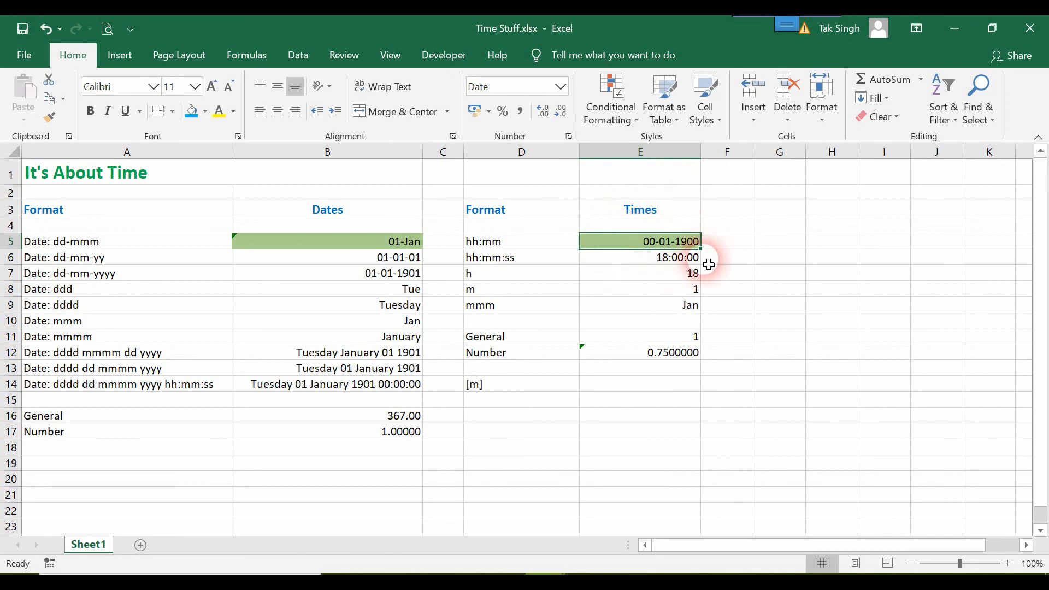
{"action": "left_click", "coordinate": [683, 341]}
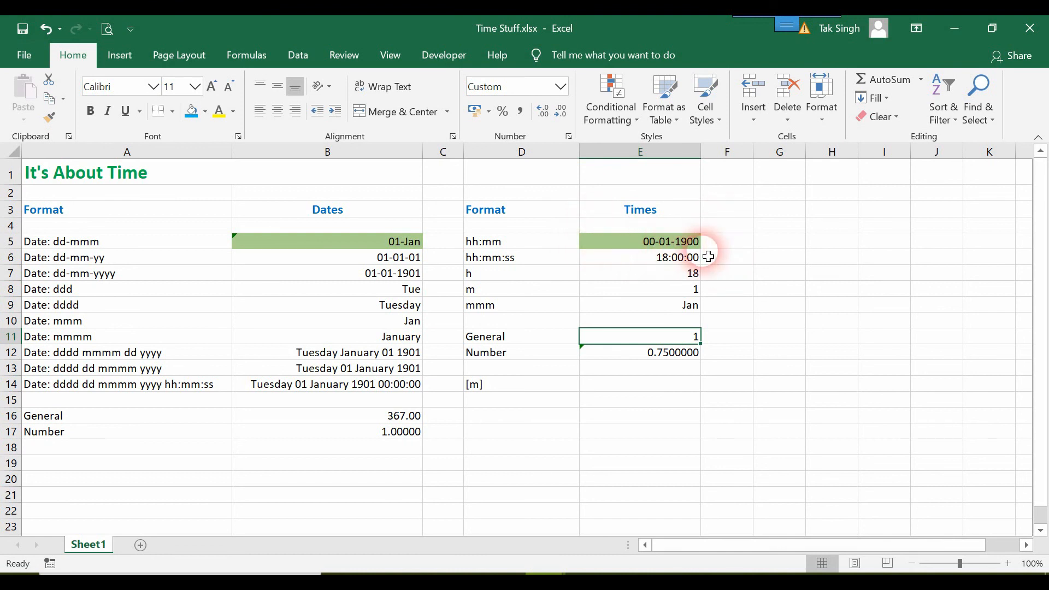
{"action": "left_click", "coordinate": [642, 358]}
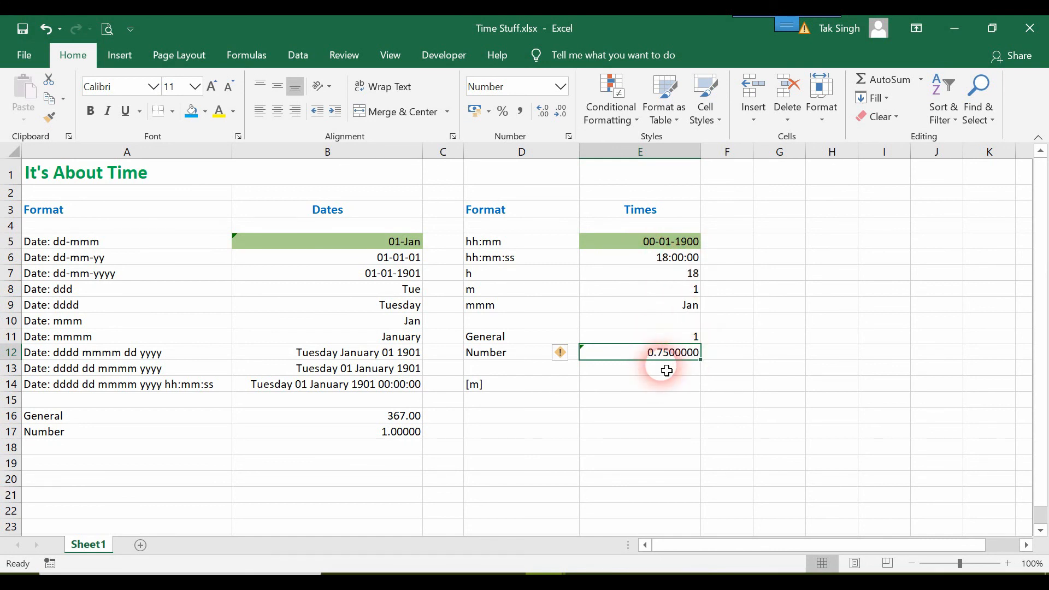
{"action": "left_click", "coordinate": [645, 396]}
{"action": "left_click", "coordinate": [663, 353]}
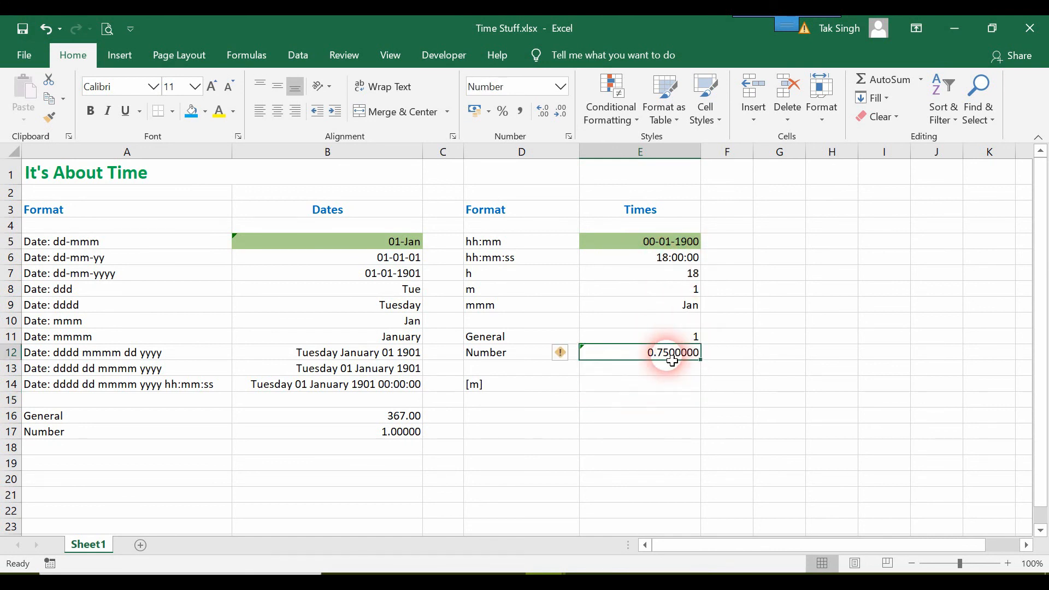
{"action": "left_click", "coordinate": [632, 388]}
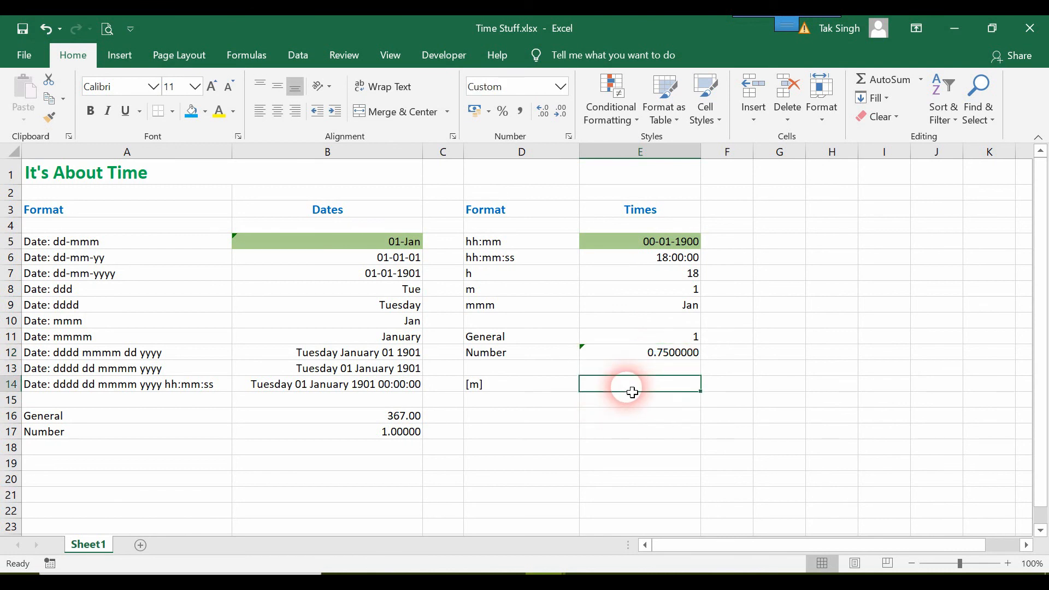
Step: Enter =E12 in E14 so the [m] row shows 1080 minutes
{"action": "type", "text": "=E12"}
{"action": "key", "text": "Return"}
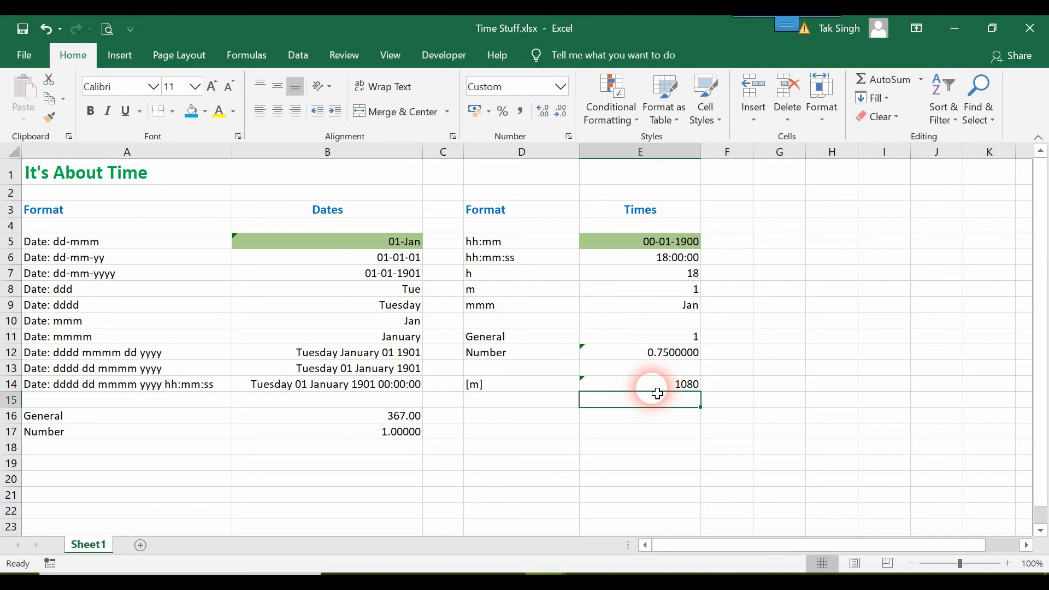
{"action": "left_click", "coordinate": [648, 385]}
Step: Preview E14's dddd dd mmmm yyyy, h, m and [m] custom formats, closing without changes
{"action": "right_click", "coordinate": [647, 386]}
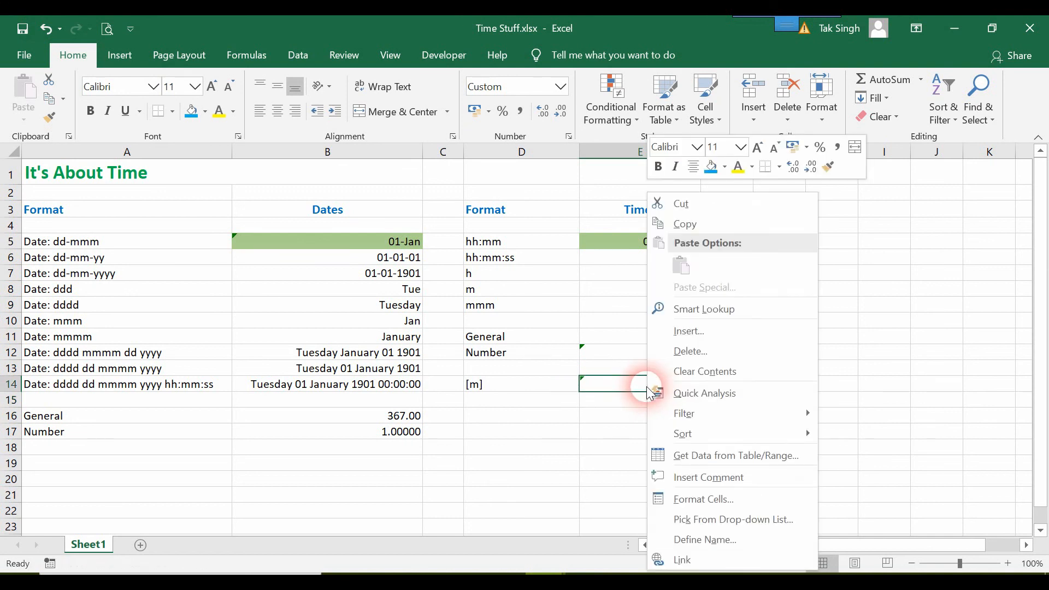
{"action": "left_click", "coordinate": [693, 499]}
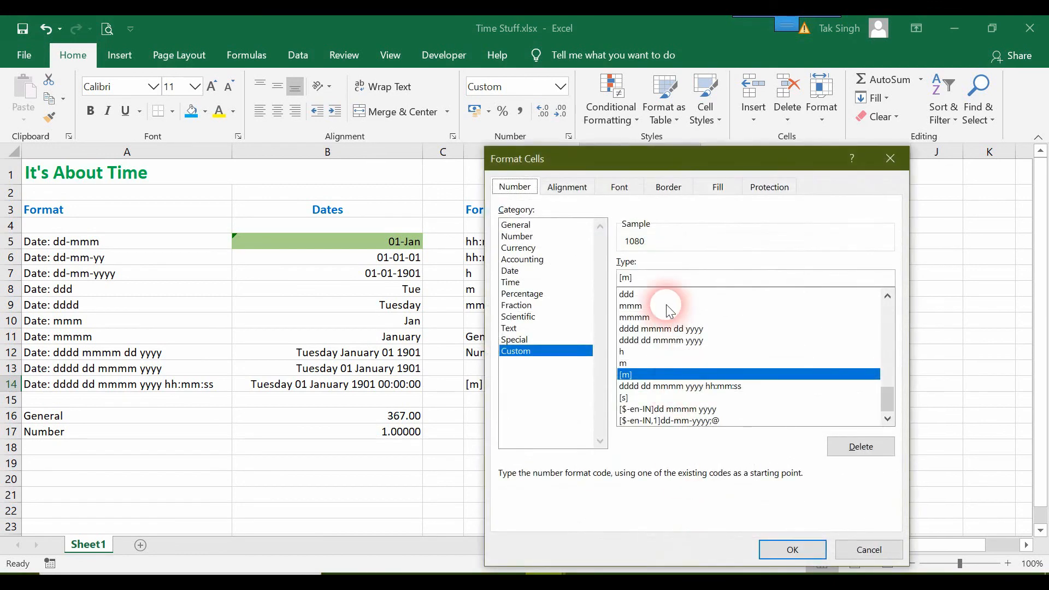
{"action": "left_click_drag", "start_coordinate": [712, 162], "coordinate": [370, 130]}
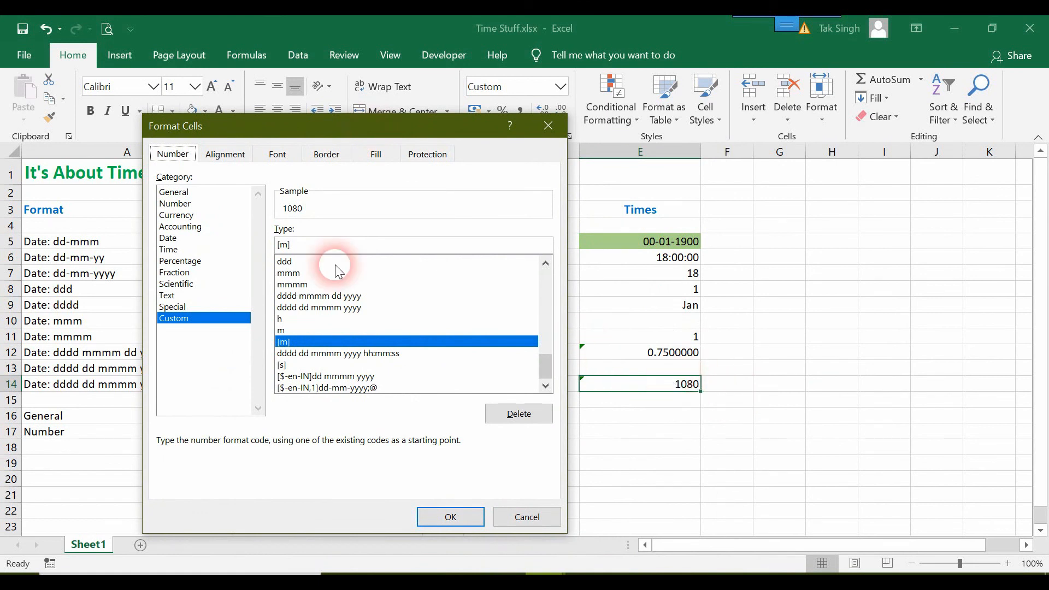
{"action": "left_click", "coordinate": [300, 310]}
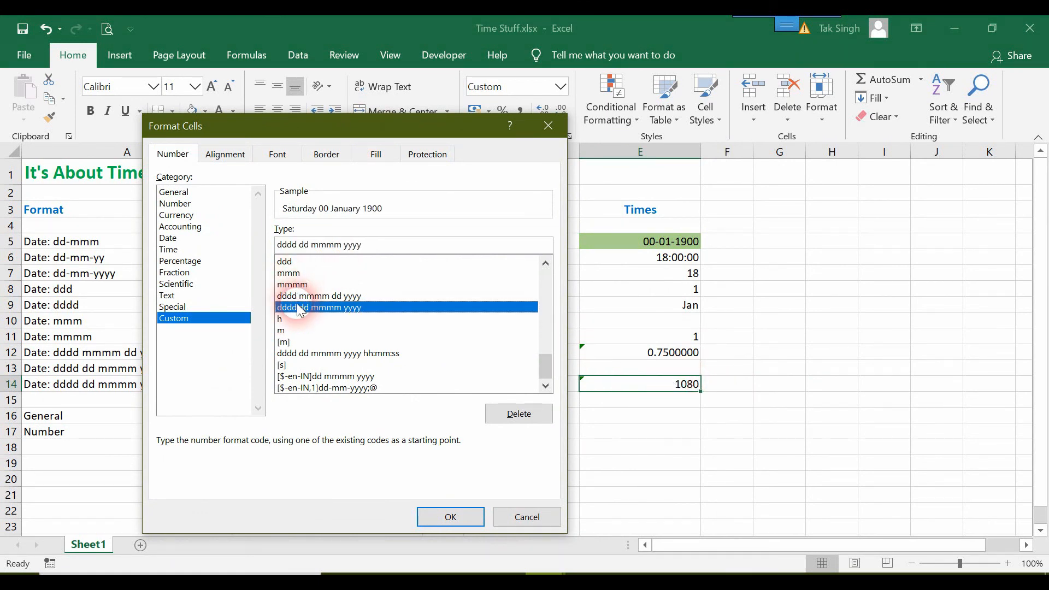
{"action": "left_click", "coordinate": [296, 343]}
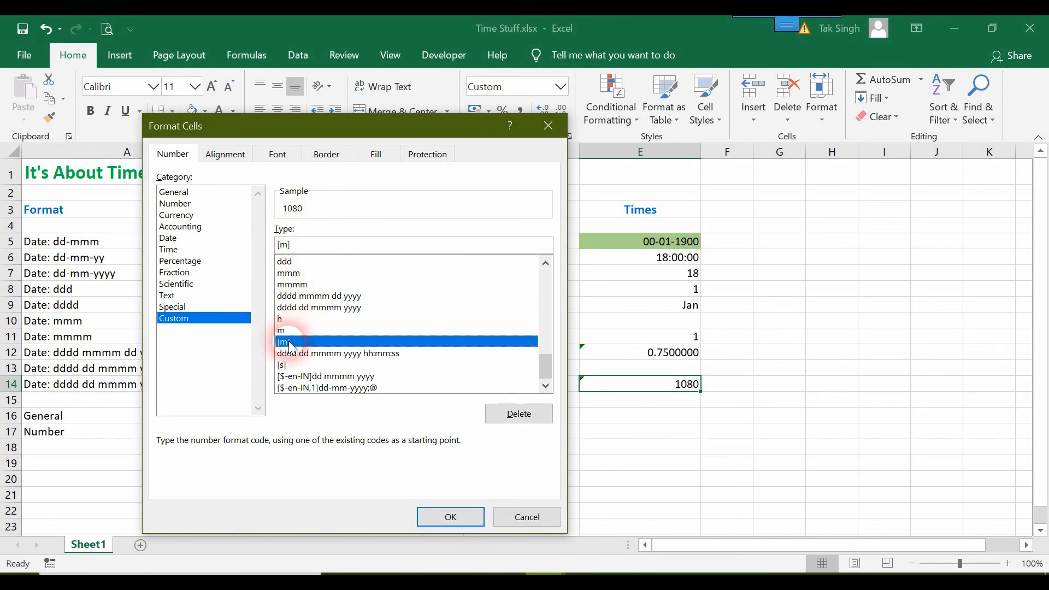
{"action": "left_click", "coordinate": [281, 320]}
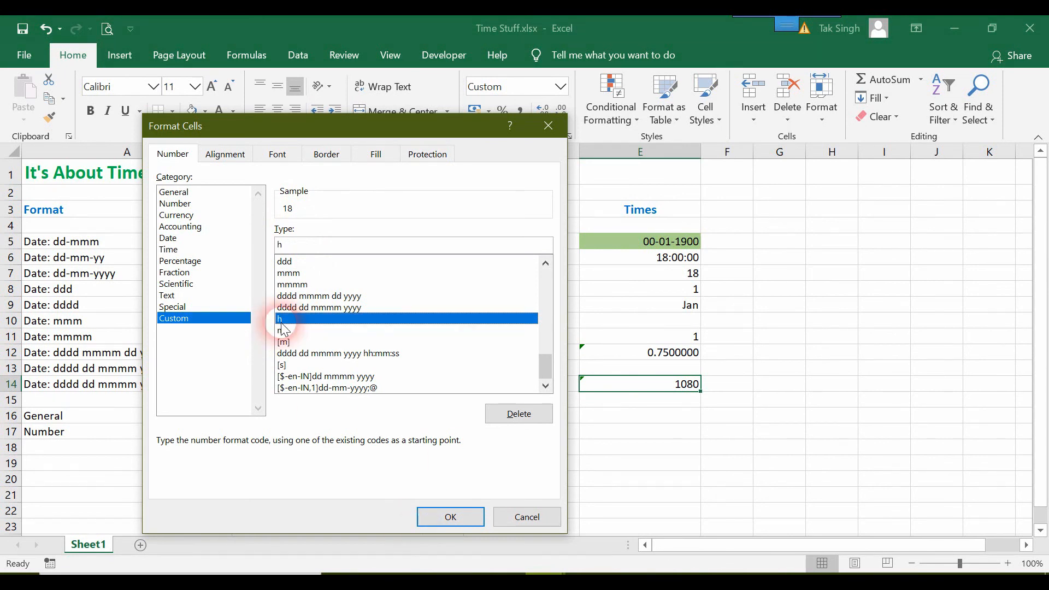
{"action": "left_click", "coordinate": [288, 331]}
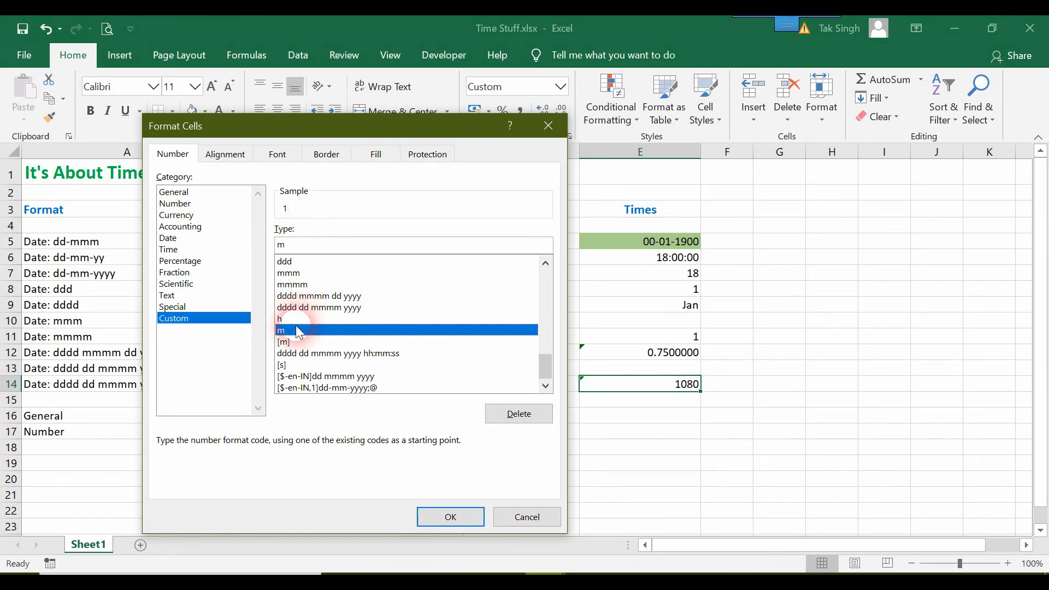
{"action": "left_click", "coordinate": [288, 343]}
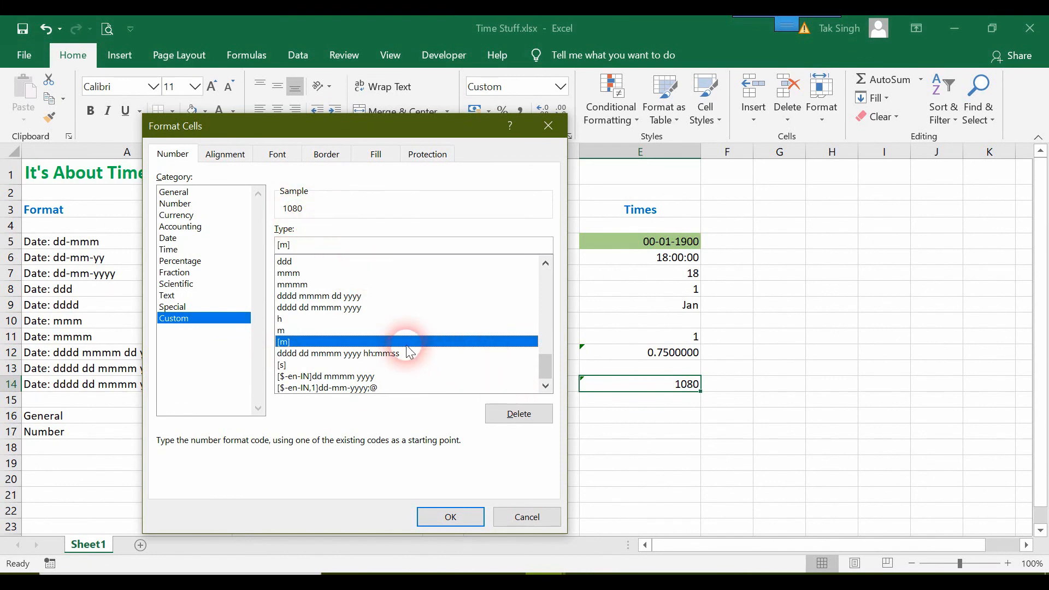
{"action": "left_click", "coordinate": [553, 133]}
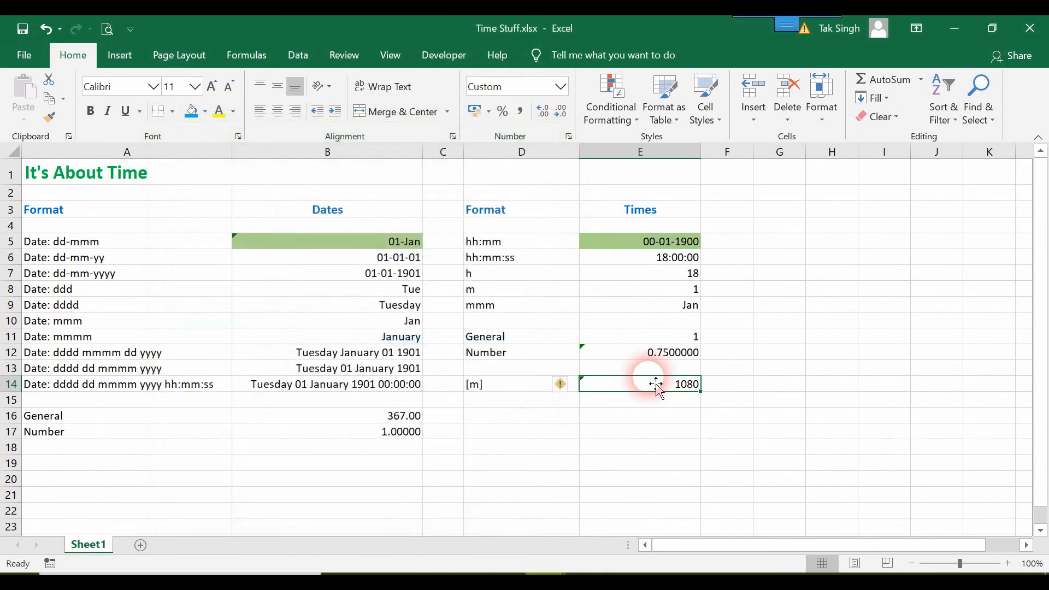